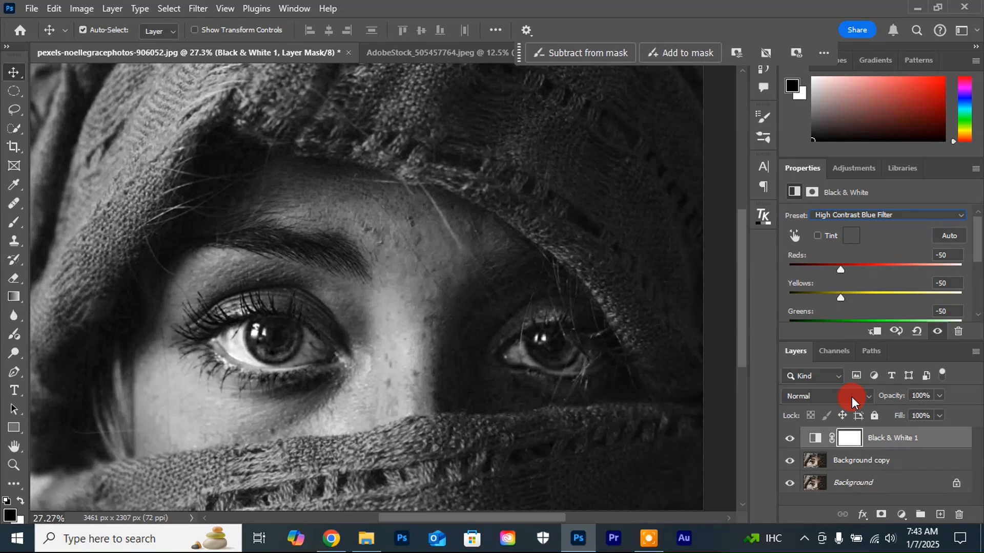
Step: Set the Black & White 1 layer's blend mode to Multiply and toggle its visibility to compare the effect
left_click(862, 396)
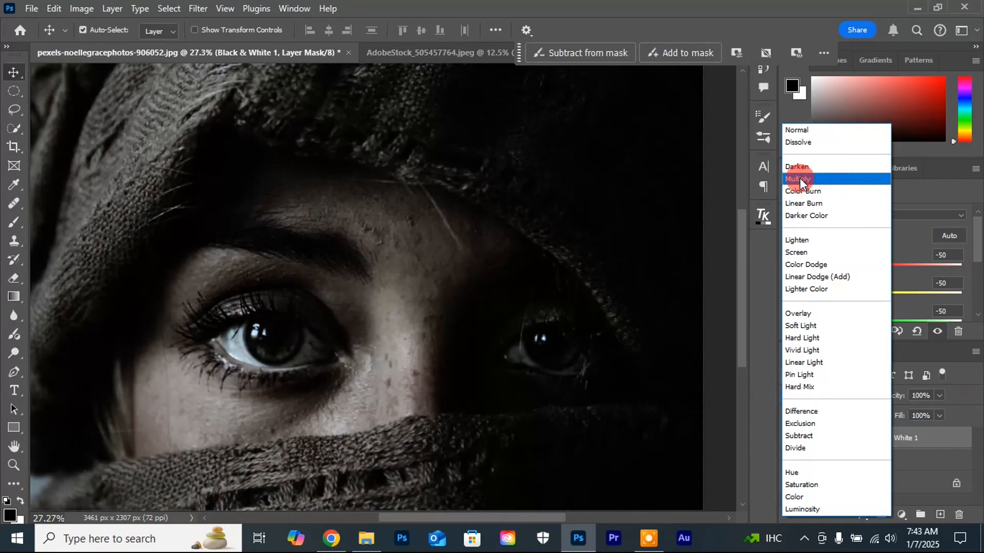
left_click(800, 177)
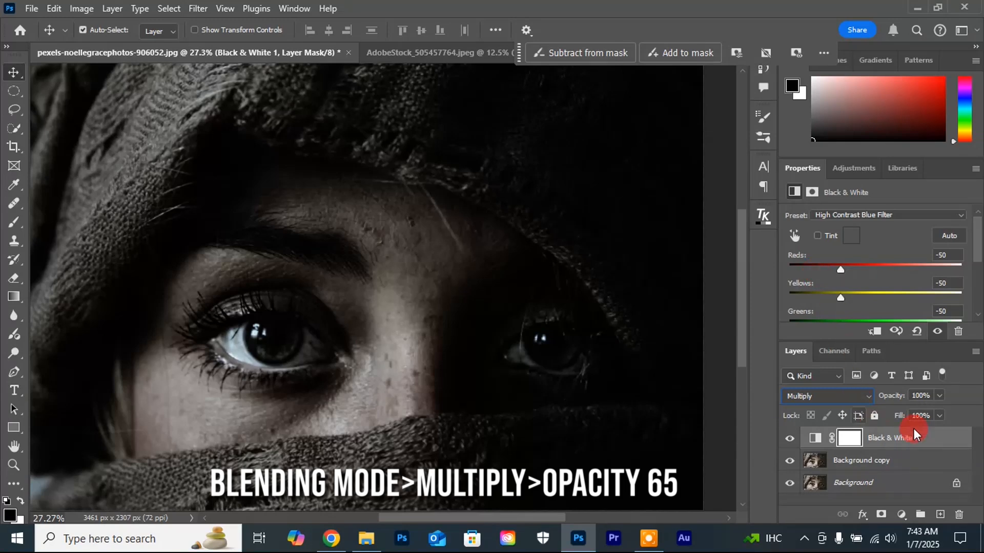
left_click(789, 441)
left_click(789, 440)
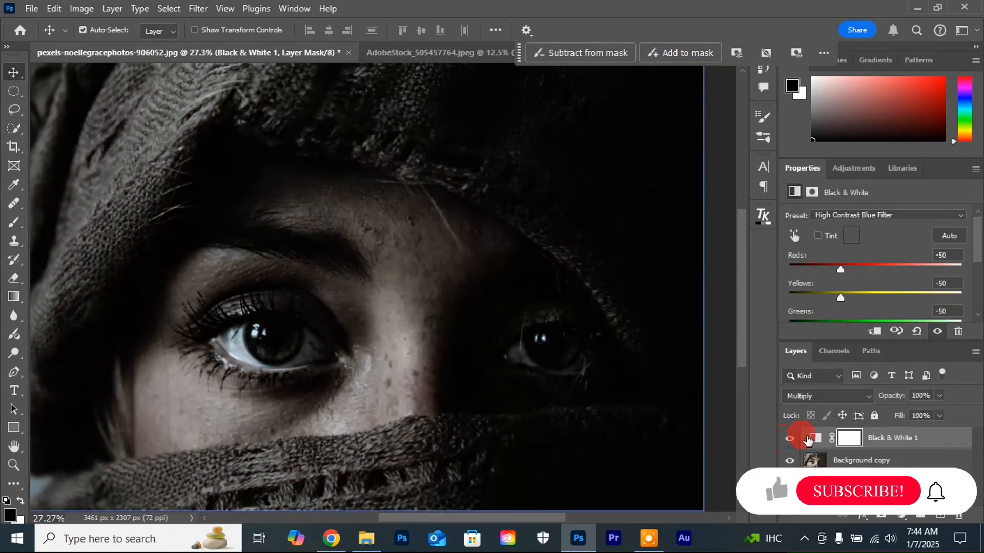
Step: Reduce the Black & White 1 layer's opacity to 75%
left_click(938, 396)
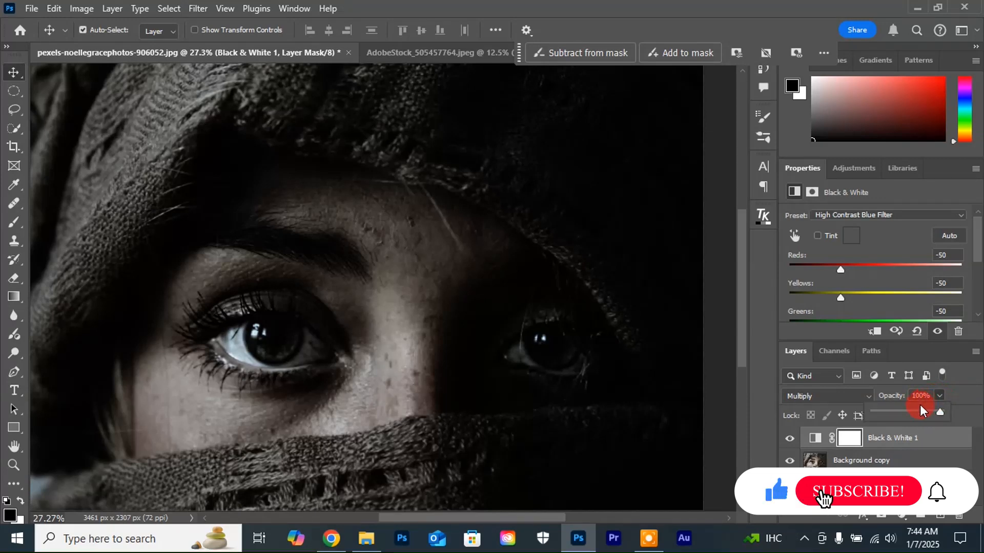
left_click_drag(937, 413, 917, 417)
left_click(547, 381)
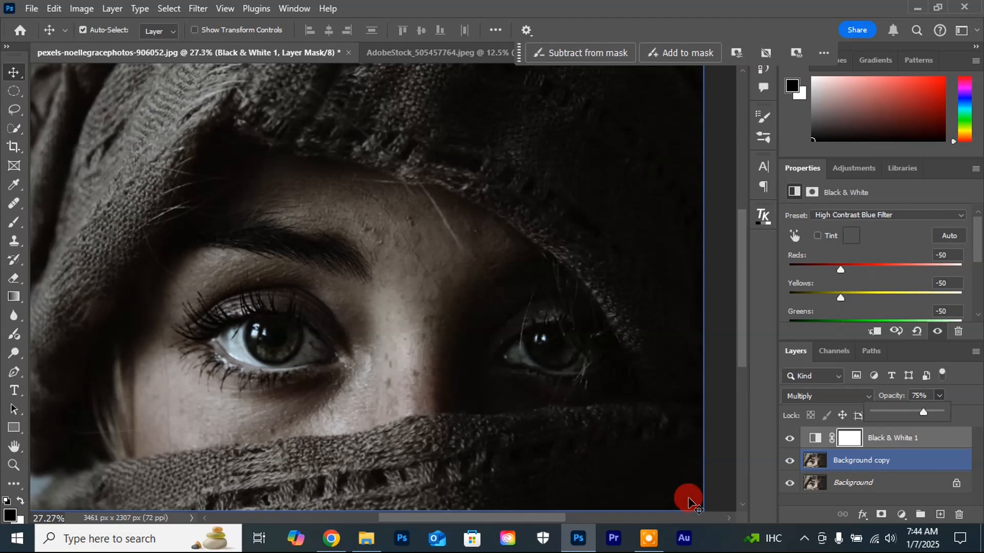
Step: Split the Black & White 1 layer's Underlying Layer white Blend If slider to 165 / 255 and compare the result with the original Background
left_click(958, 439)
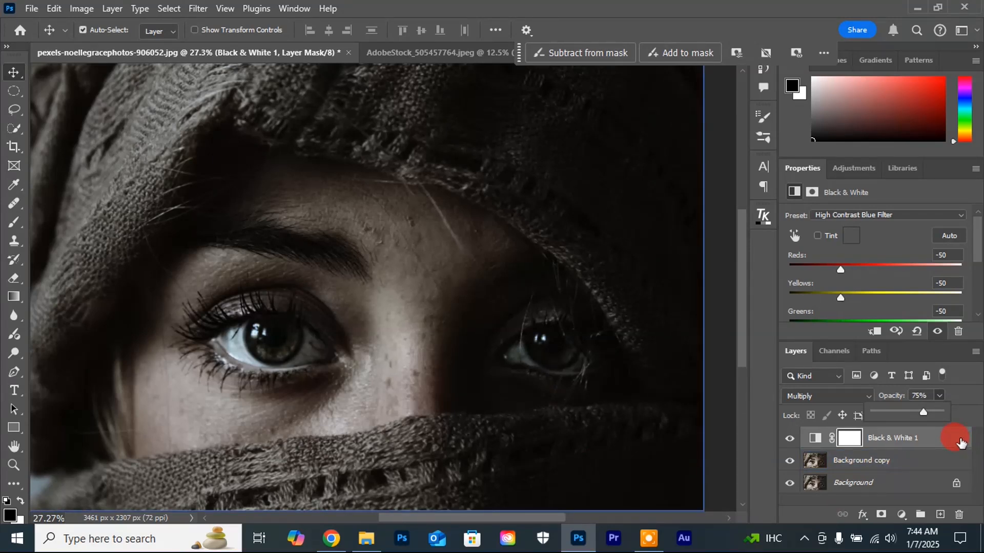
left_click(960, 440)
double_click(960, 441)
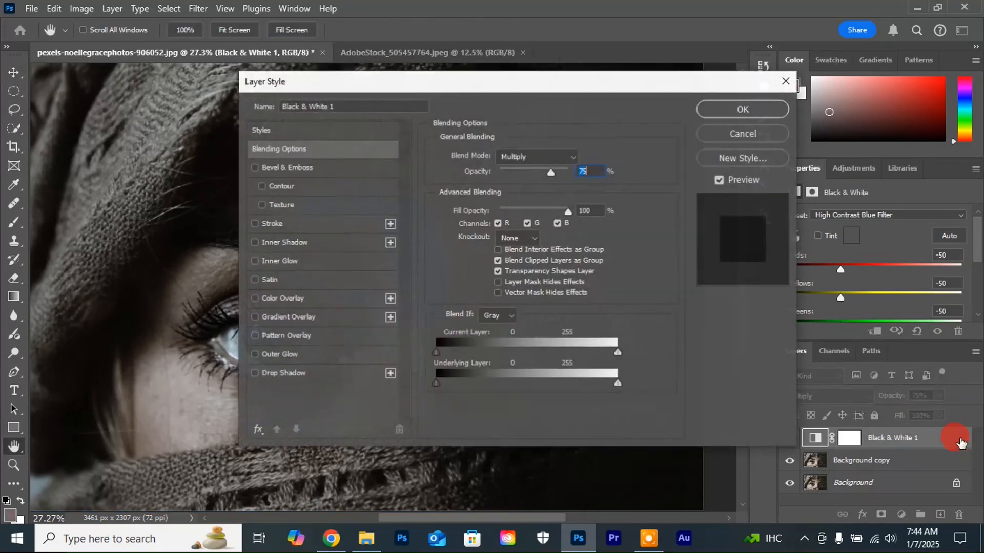
left_click_drag(440, 86, 668, 39)
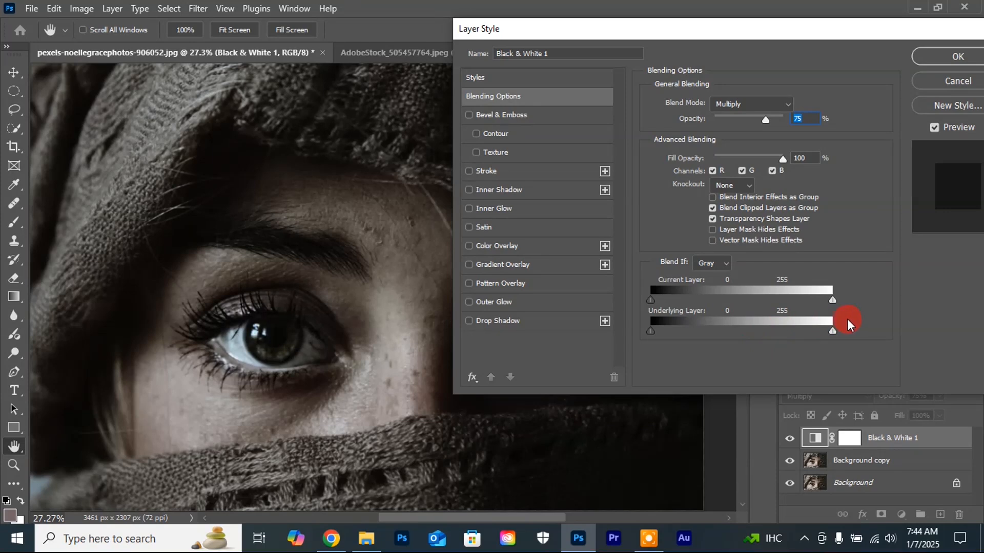
left_click_drag(830, 332, 773, 332)
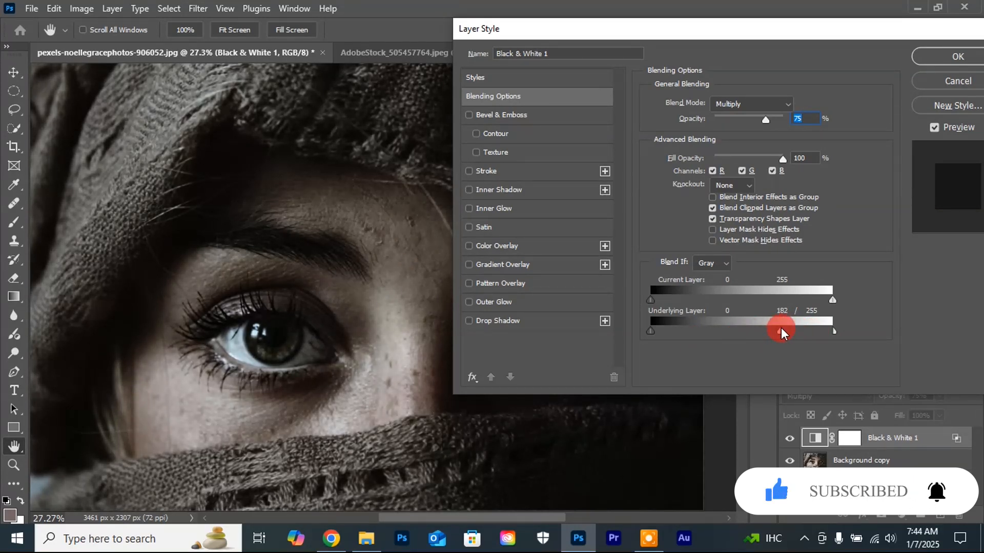
left_click_drag(779, 327, 768, 329)
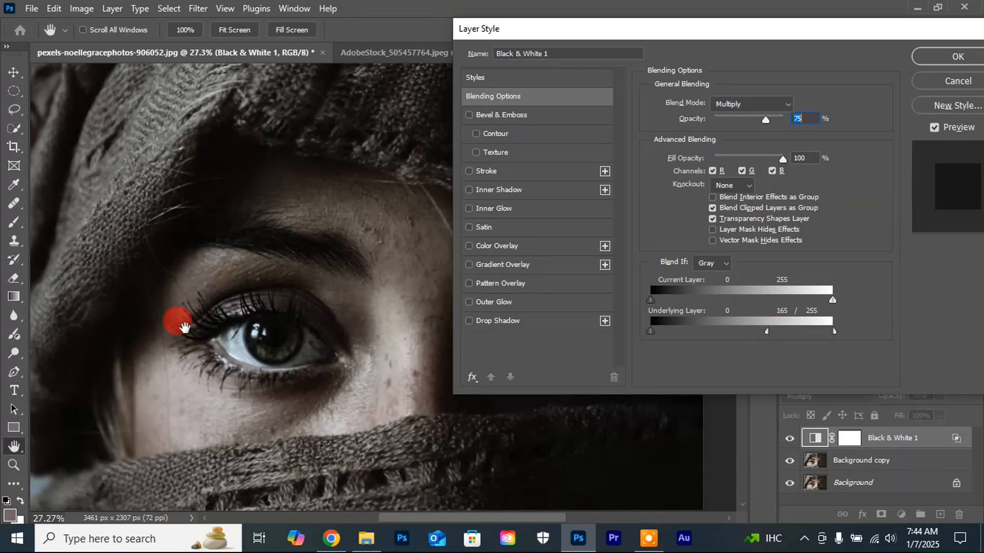
mouse_move(766, 330)
left_mouse_down()
mouse_move(712, 336)
mouse_move(773, 330)
left_mouse_up()
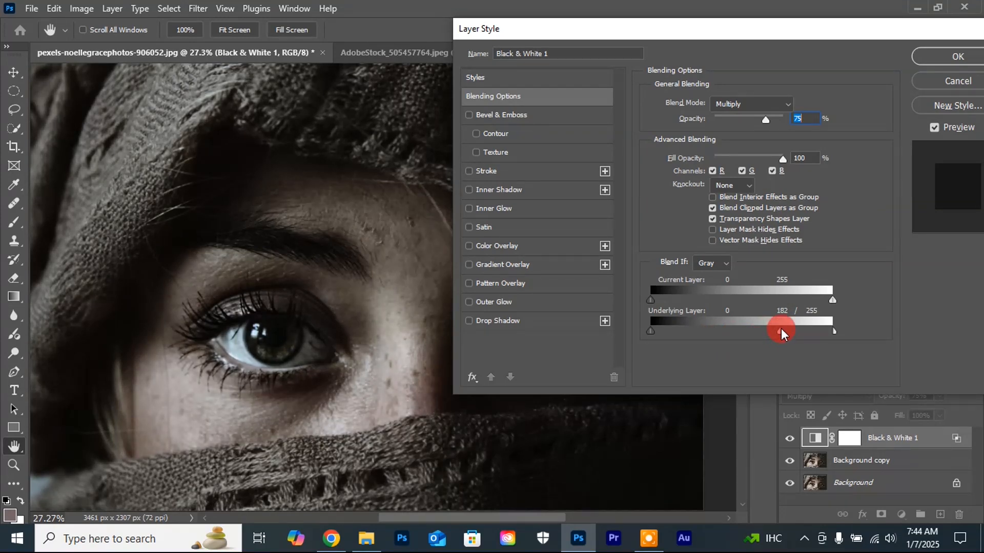
left_click_drag(776, 330, 769, 331)
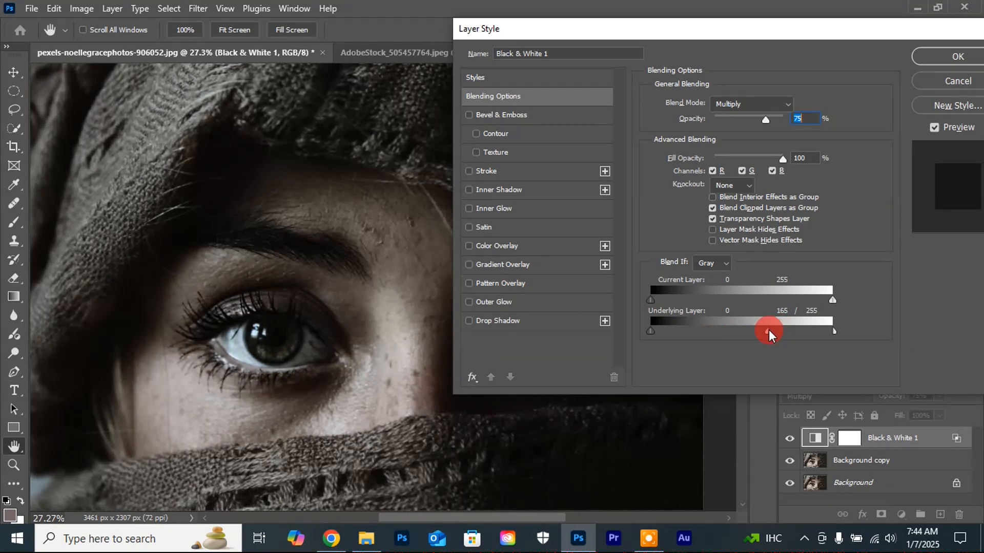
left_click_drag(779, 32, 625, 72)
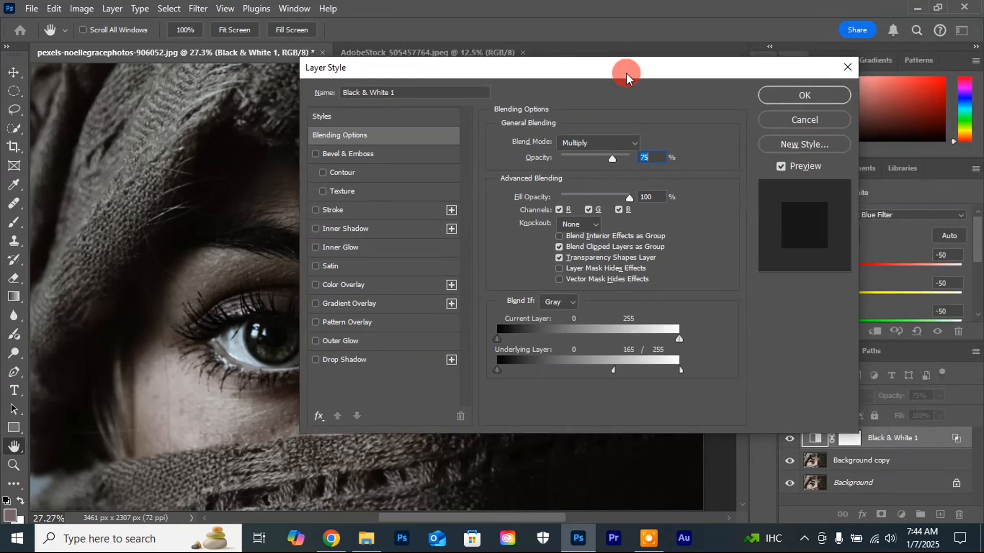
left_click(804, 96)
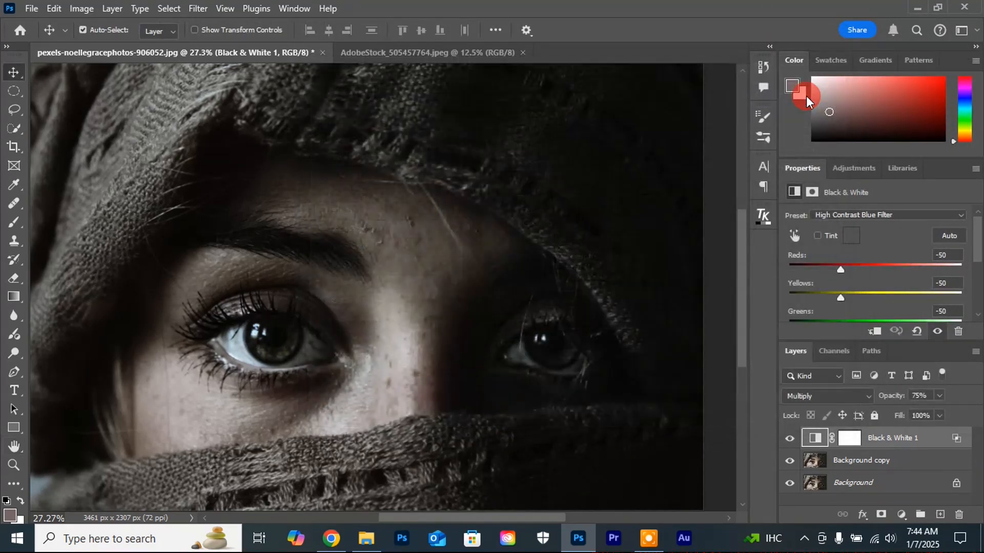
left_click(789, 484, "alt")
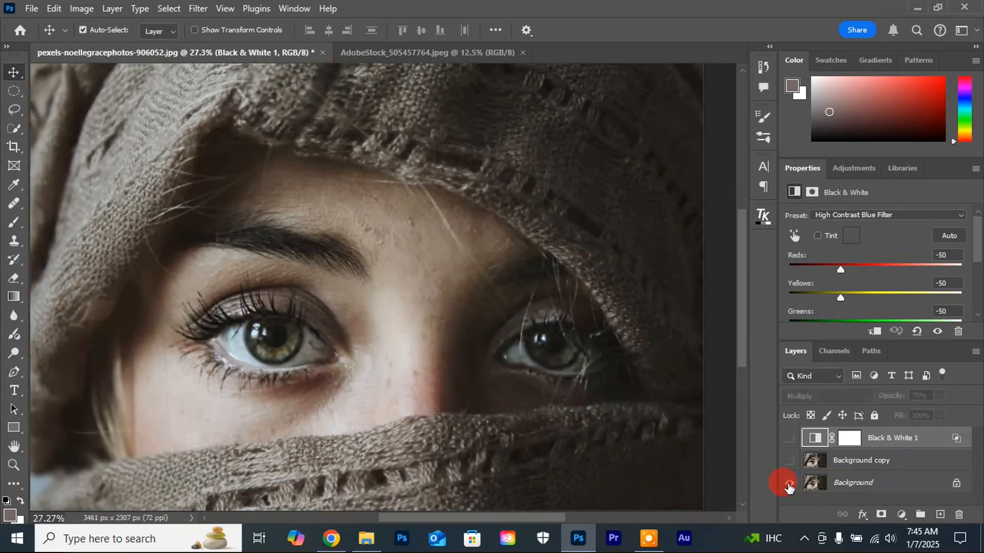
left_click(789, 484, "alt")
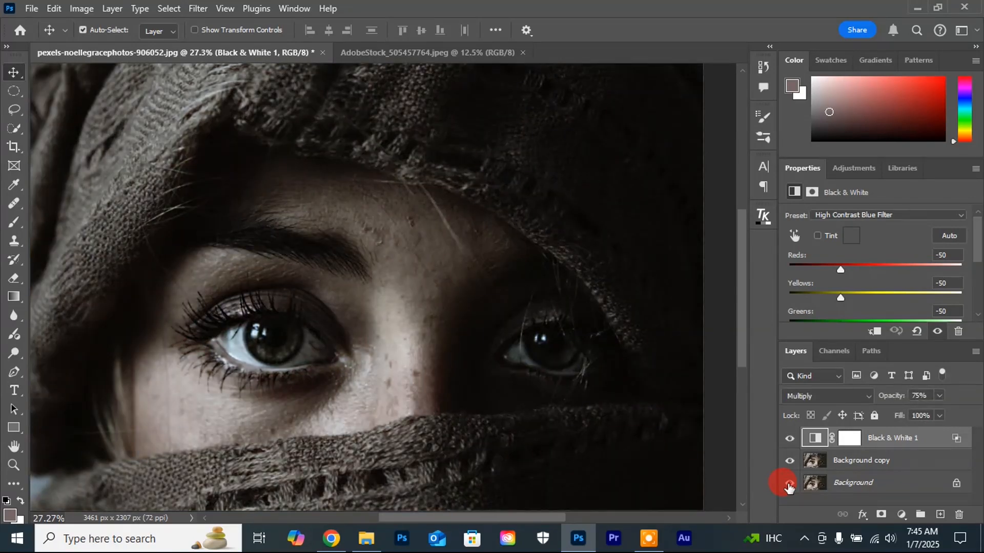
Step: Add a Color Lookup adjustment layer above Black & White 1 using the TensionGreen.3DL 3DLUT file
left_click(919, 403)
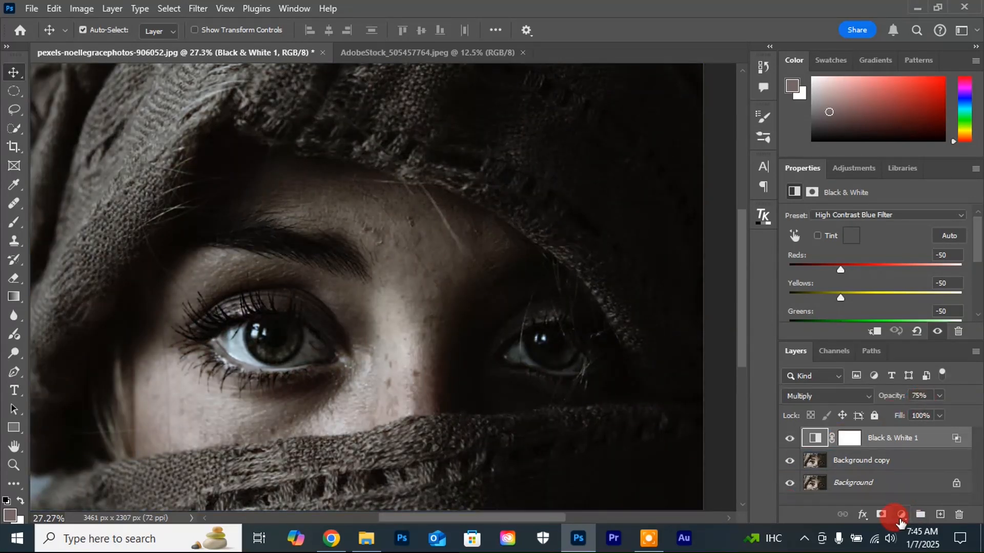
left_click(900, 515)
left_click(905, 442)
left_click(959, 215)
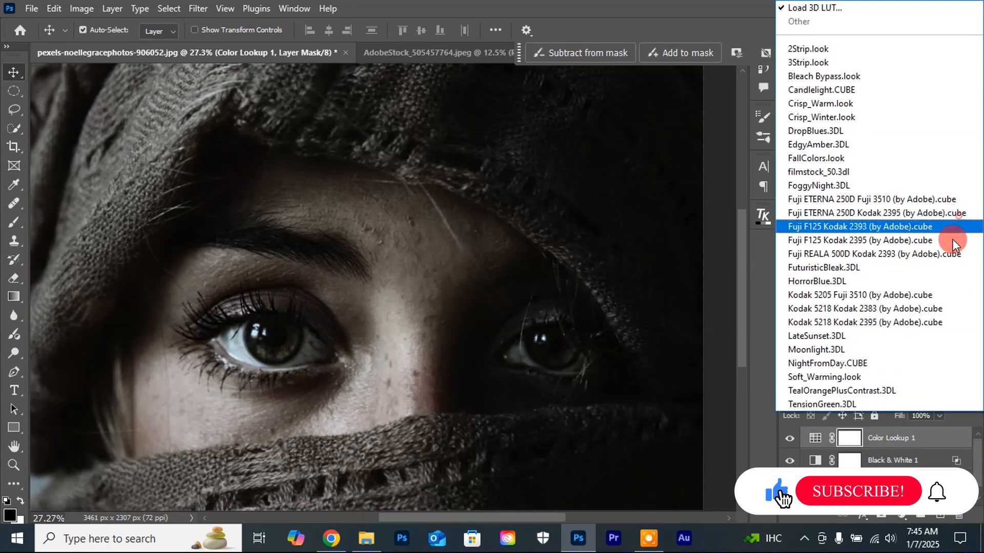
left_click(828, 405)
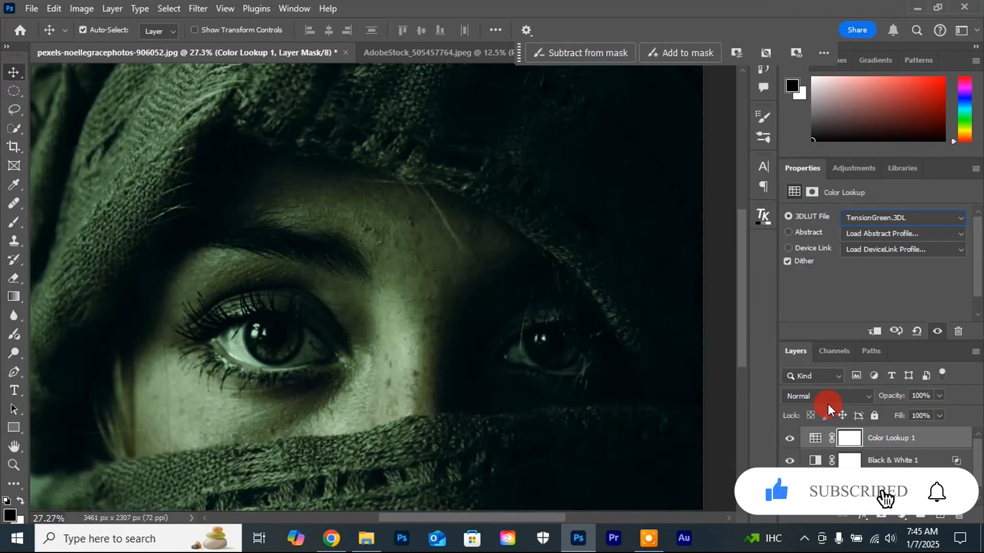
Step: Reduce the Color Lookup 1 layer's opacity to 70% and compare the graded portrait with the original Background
left_click(939, 395)
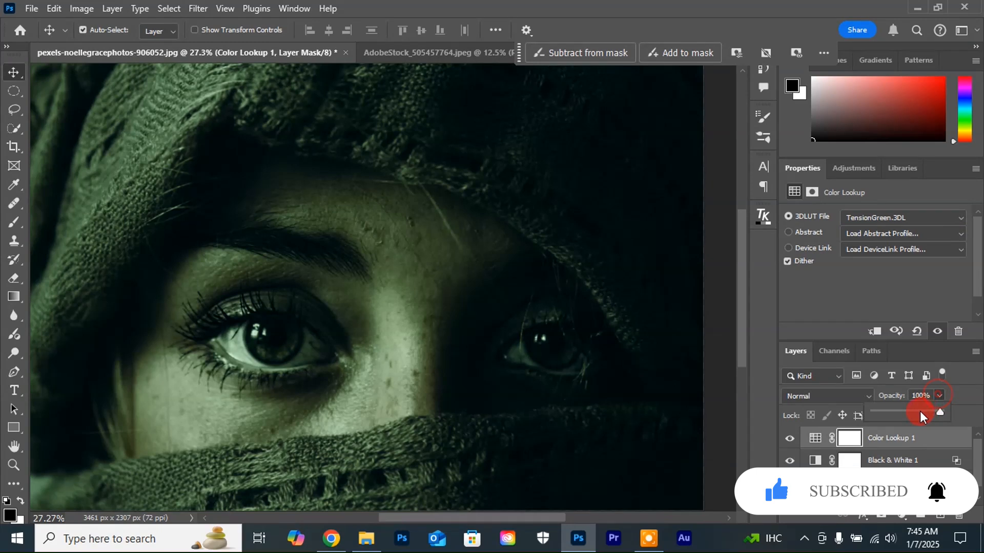
left_click_drag(939, 412, 917, 411)
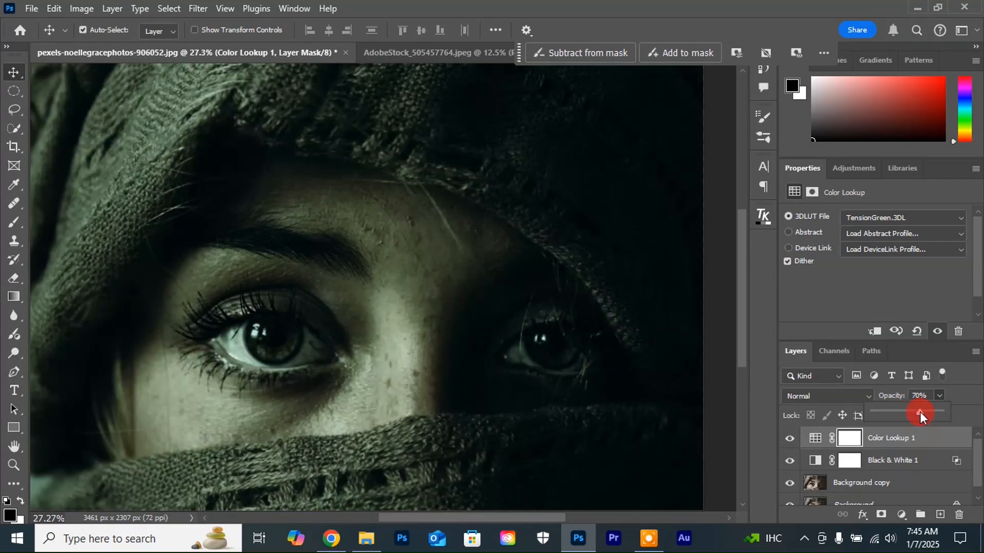
left_click_drag(974, 463, 982, 509)
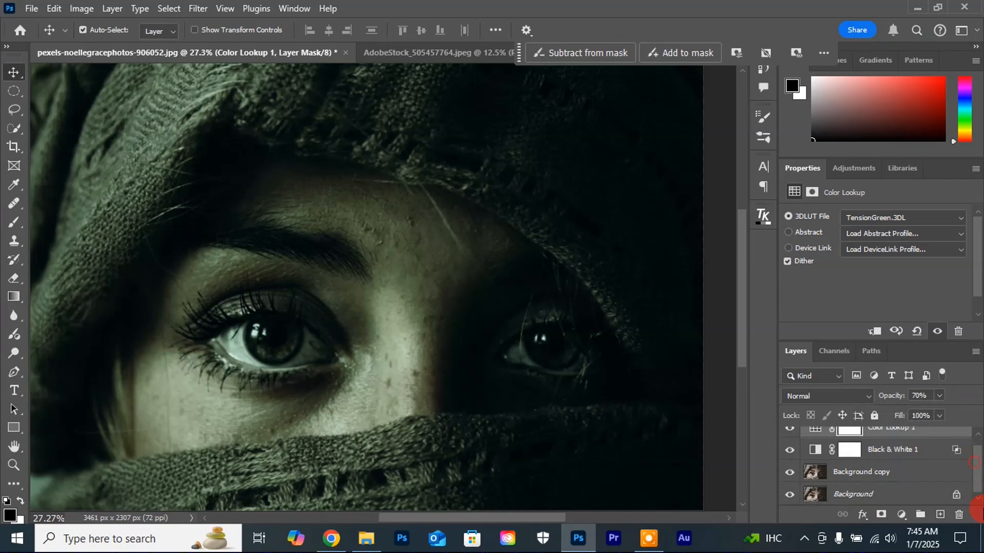
left_click(789, 496, "alt")
left_click(789, 496, "alt")
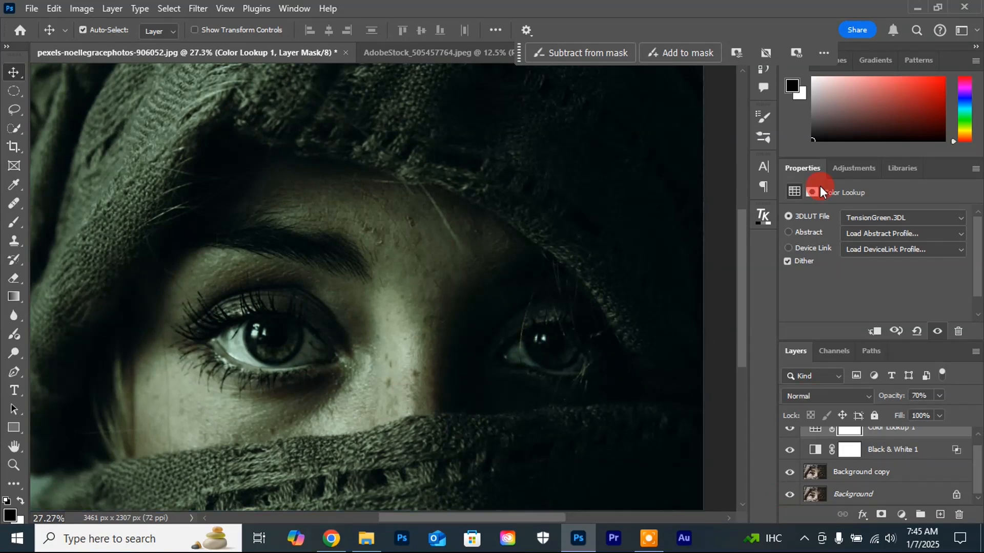
Step: In the AdobeStock_505457764.jpeg document, add a Black & White adjustment layer with the High Contrast Blue Filter preset
left_click(416, 54)
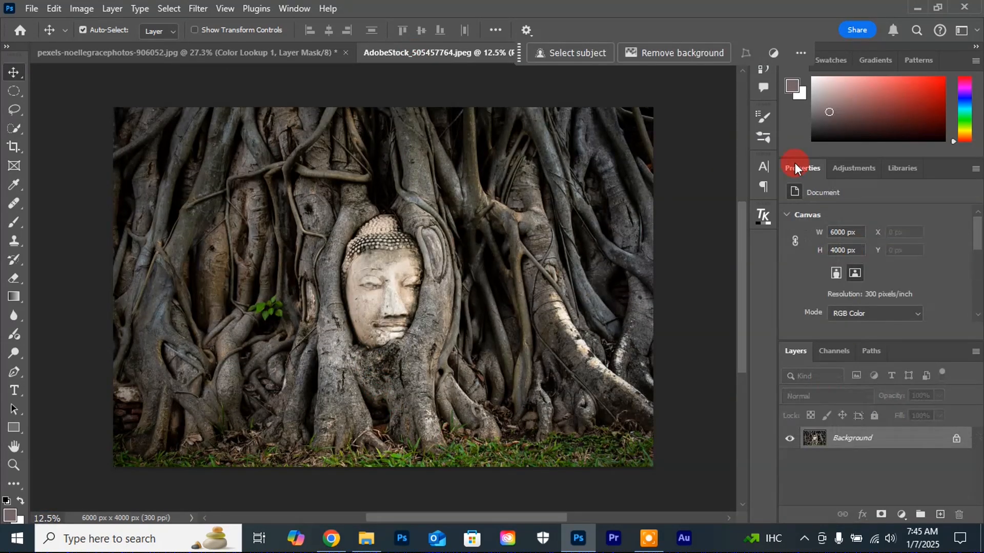
left_click(901, 514)
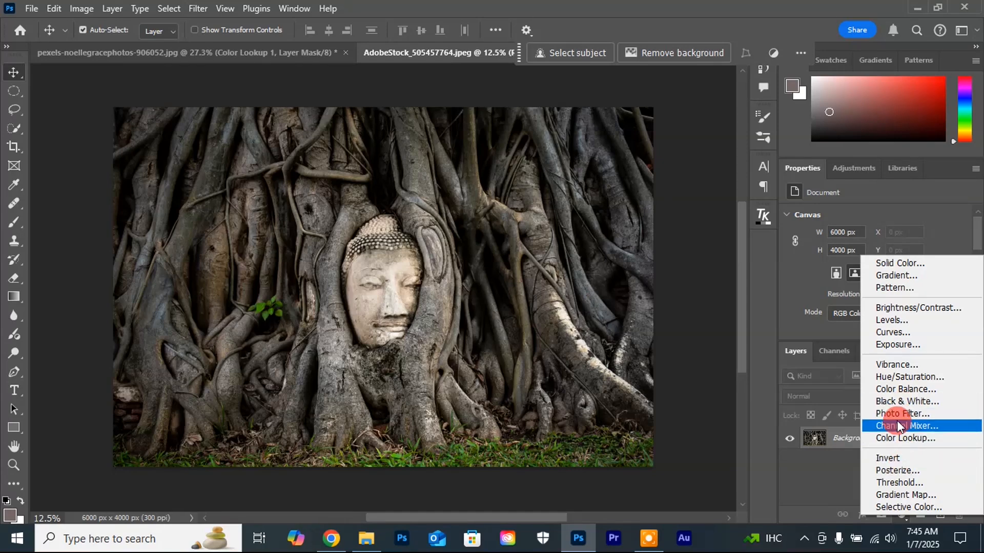
left_click(894, 402)
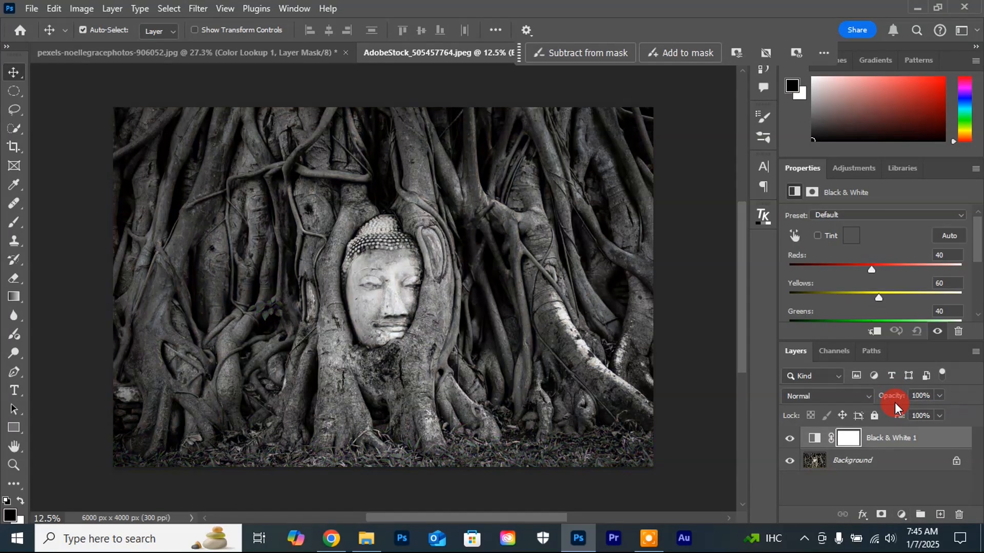
left_click(883, 215)
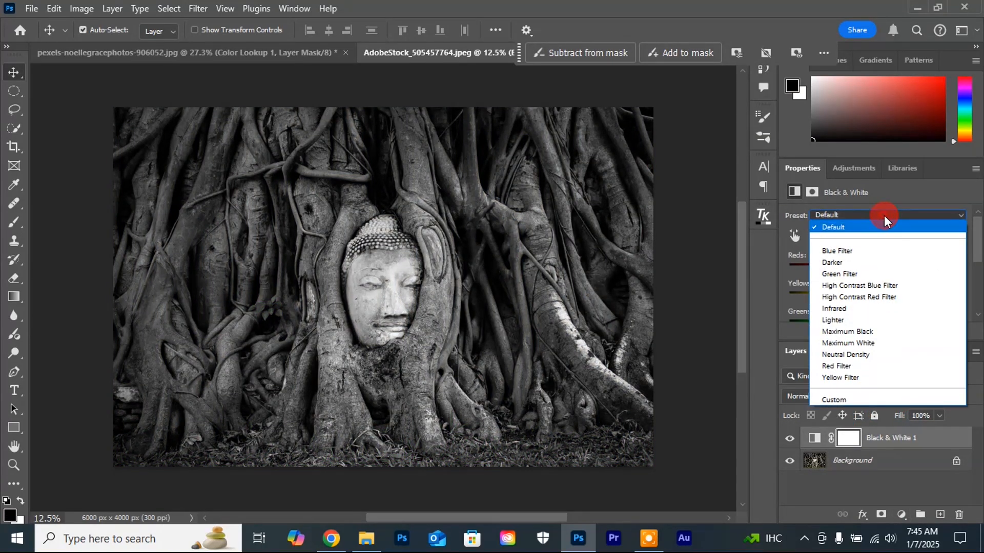
left_click(877, 287)
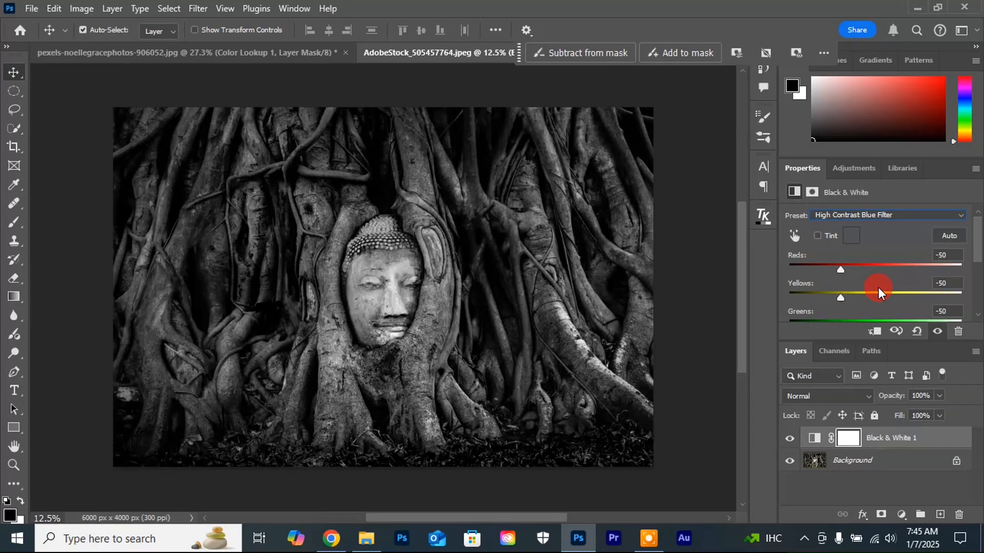
Step: Set the blend mode of the stone-face image's Black & White 1 layer to Multiply
left_click(841, 395)
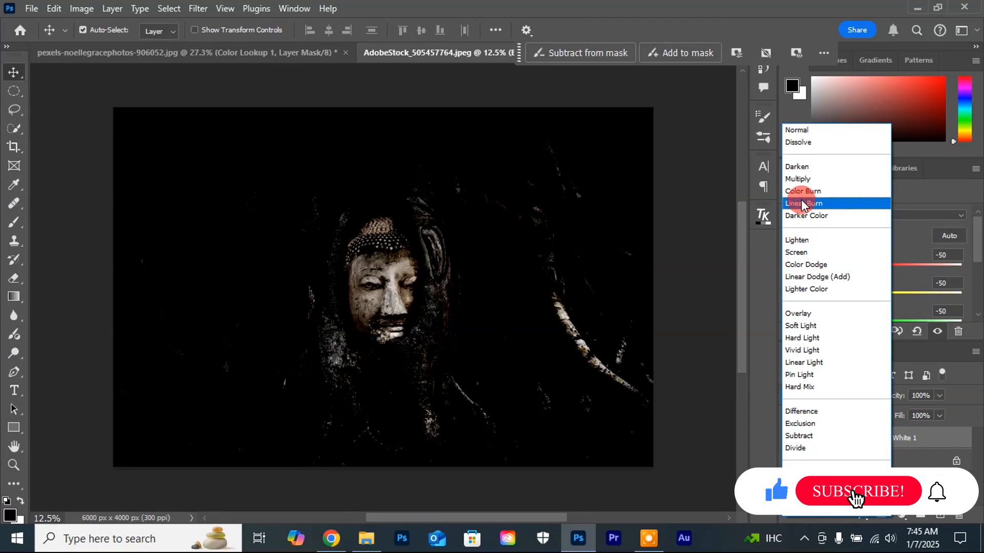
left_click(798, 179)
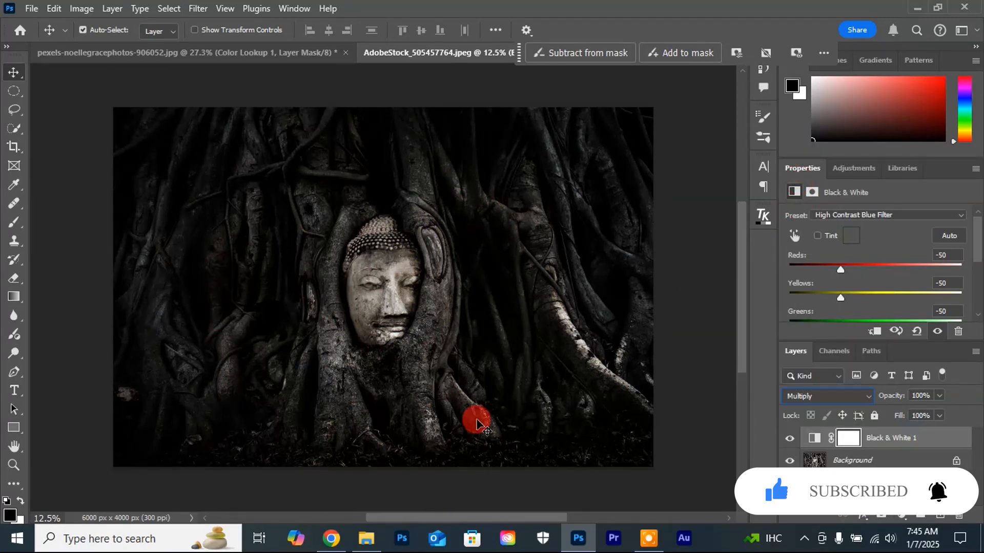
left_click(490, 354)
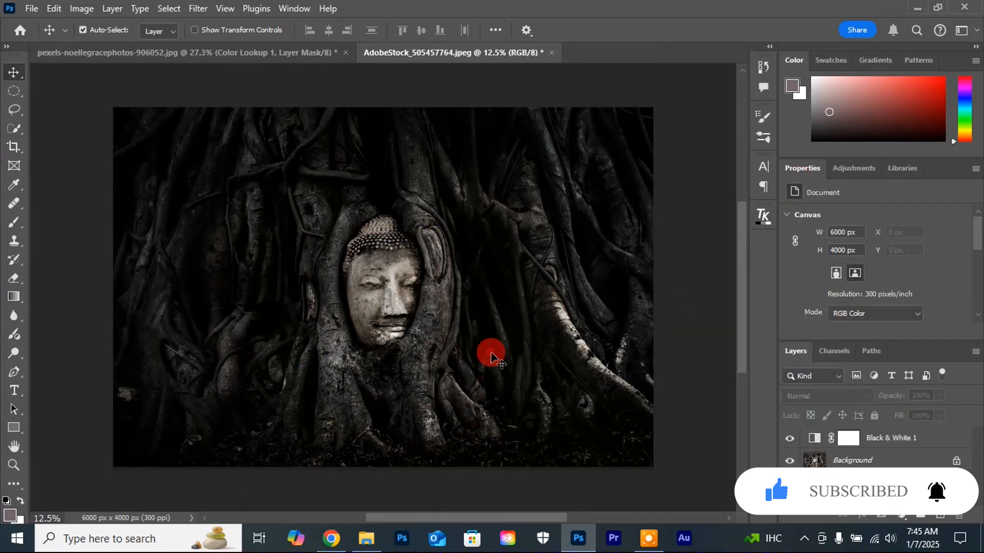
Step: Select the stone-face image's Black & White 1 layer and reduce its opacity to 65%
scroll(490, 355, "up", 1)
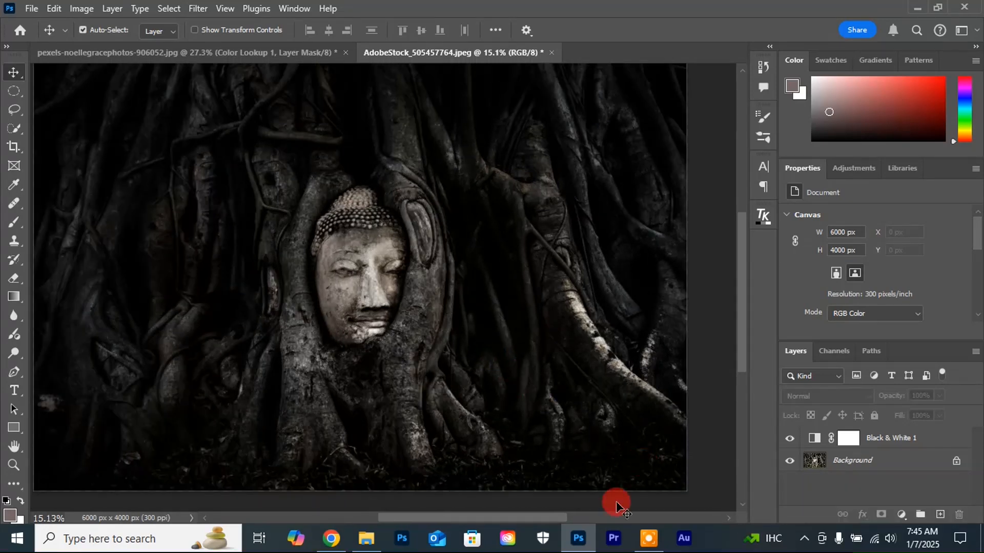
left_click(820, 439)
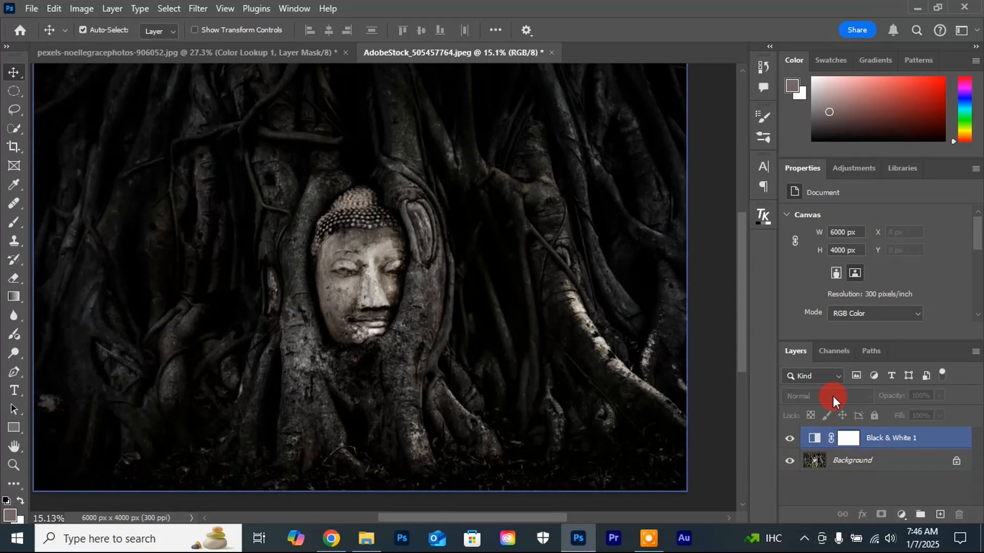
left_click(814, 438)
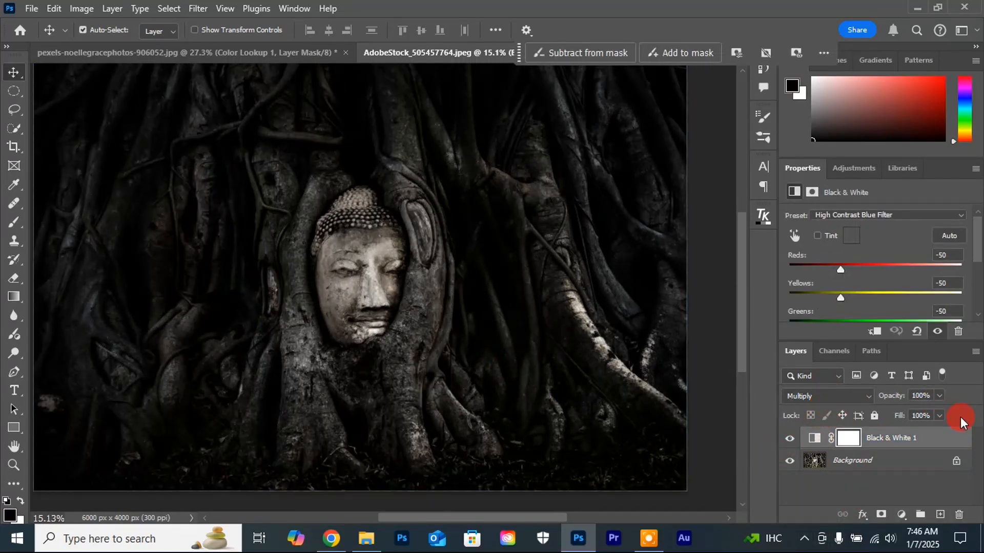
left_click(939, 396)
left_click_drag(939, 412, 917, 416)
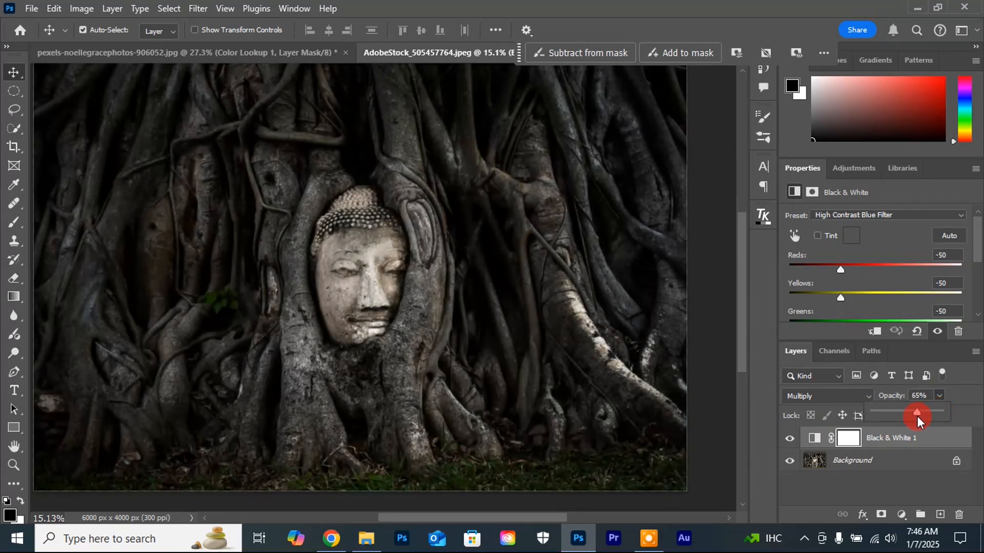
Step: Raise the stone-face image's Black & White 1 layer opacity to 75%
left_click_drag(917, 416, 923, 416)
scroll(207, 336, "down", 2)
scroll(149, 219, "up", 1)
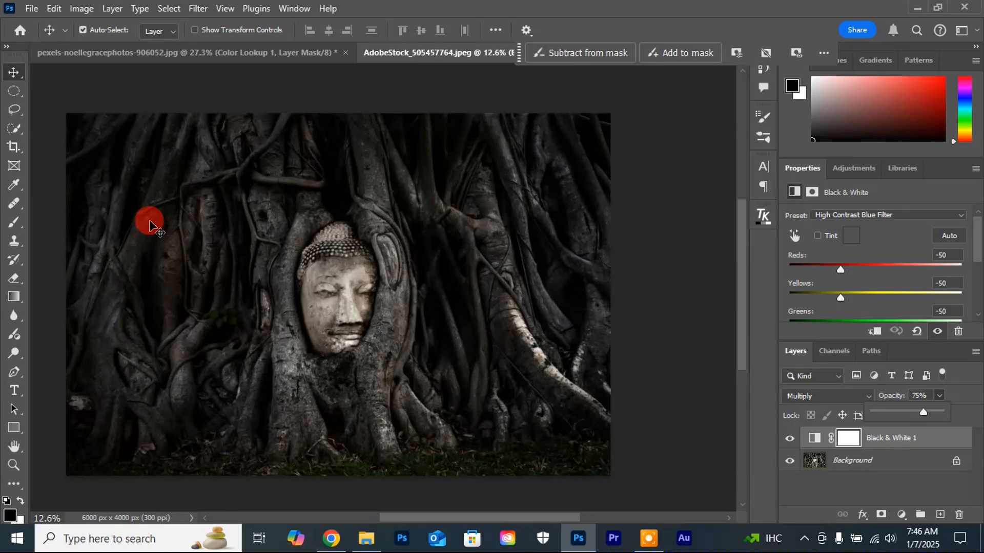
left_click_drag(469, 519, 456, 521)
left_click_drag(744, 312, 742, 309)
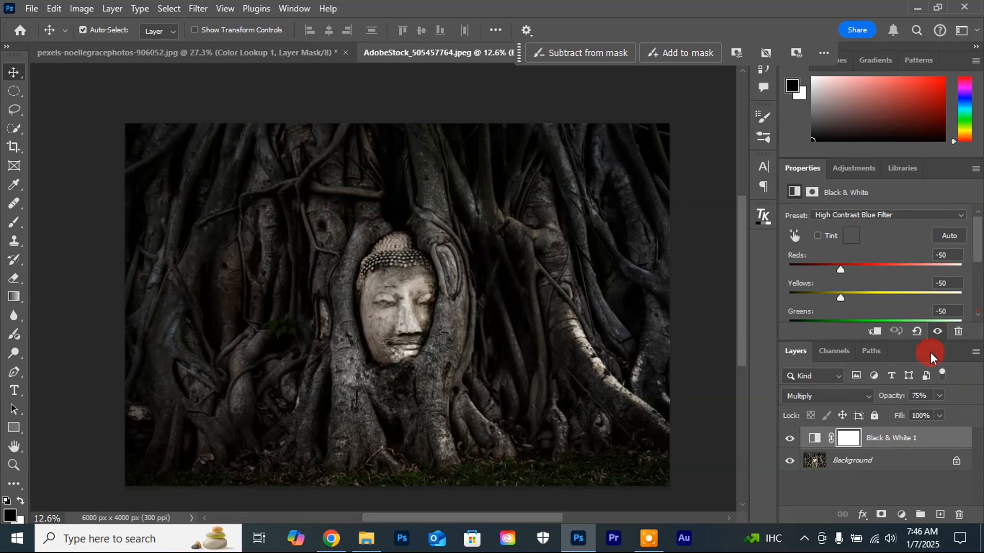
Step: In the Black & White 1 layer's blending options, split the Underlying Layer white Blend If slider to 166 / 255 and accept
left_click(966, 443)
key("h")
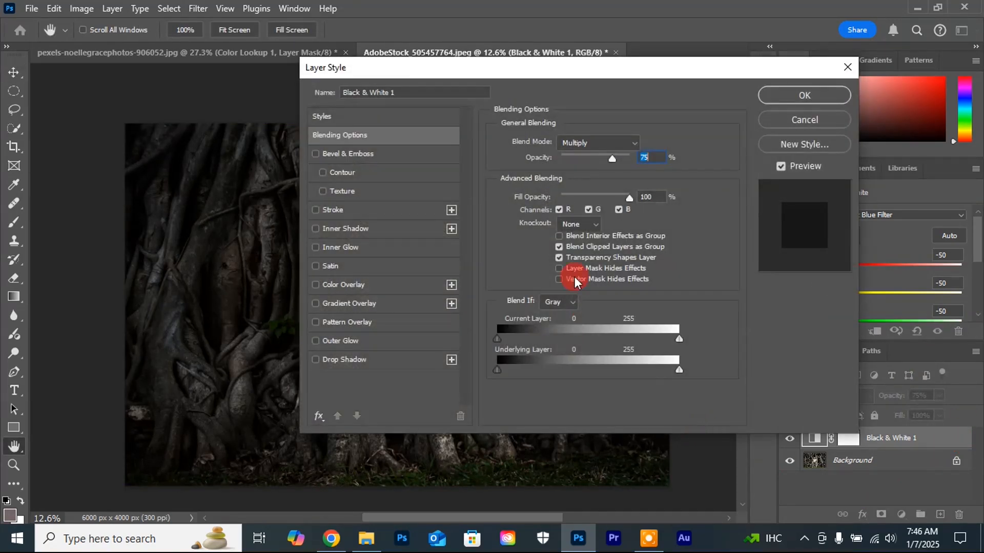
left_click_drag(528, 69, 727, 67)
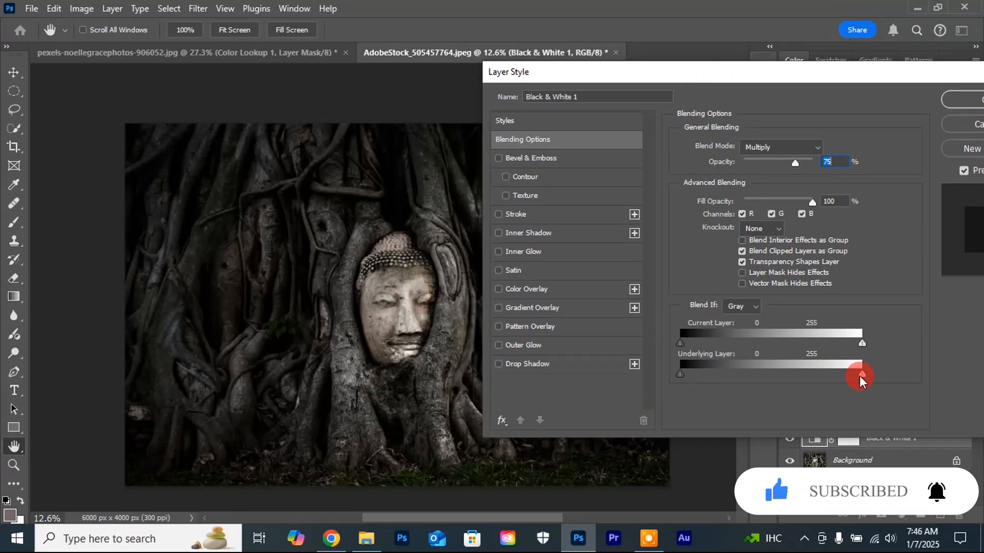
key("alt")
left_click_drag(859, 380, 801, 393)
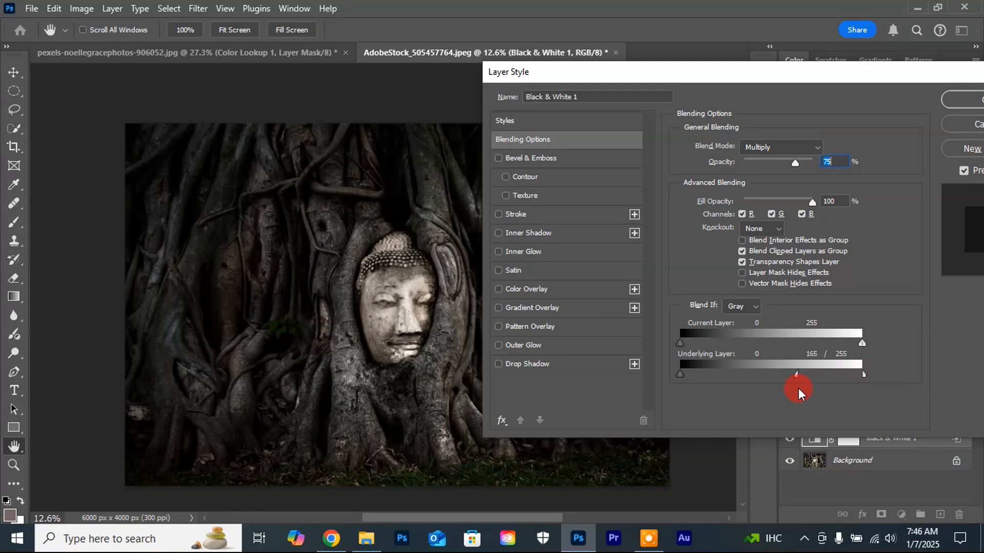
left_click_drag(799, 389, 799, 389)
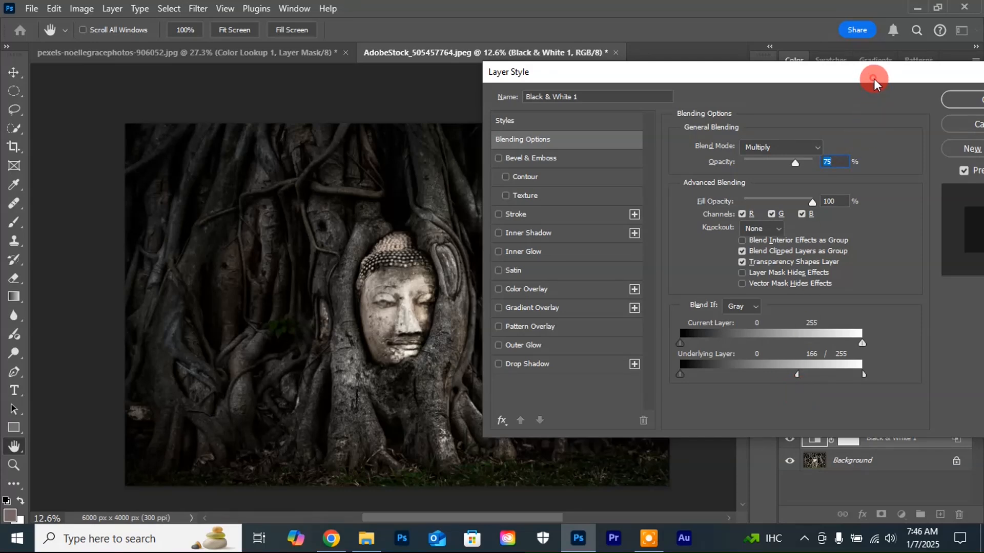
left_click_drag(873, 82, 705, 87)
left_click(815, 109)
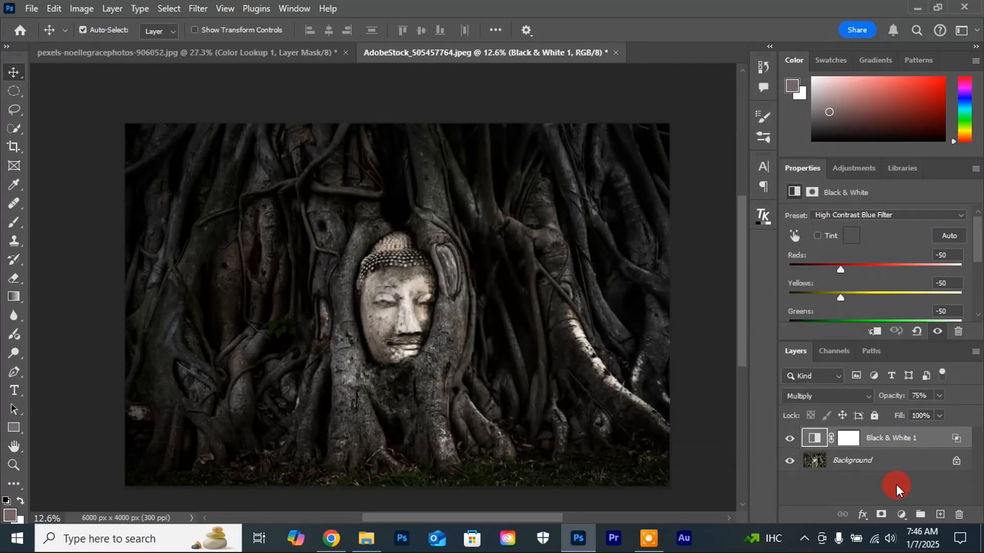
Step: Add a Color Lookup adjustment layer above Black & White 1, try the Crisp_Winter.look 3DLUT, and settle on Crisp_Warm.look
left_click(901, 515)
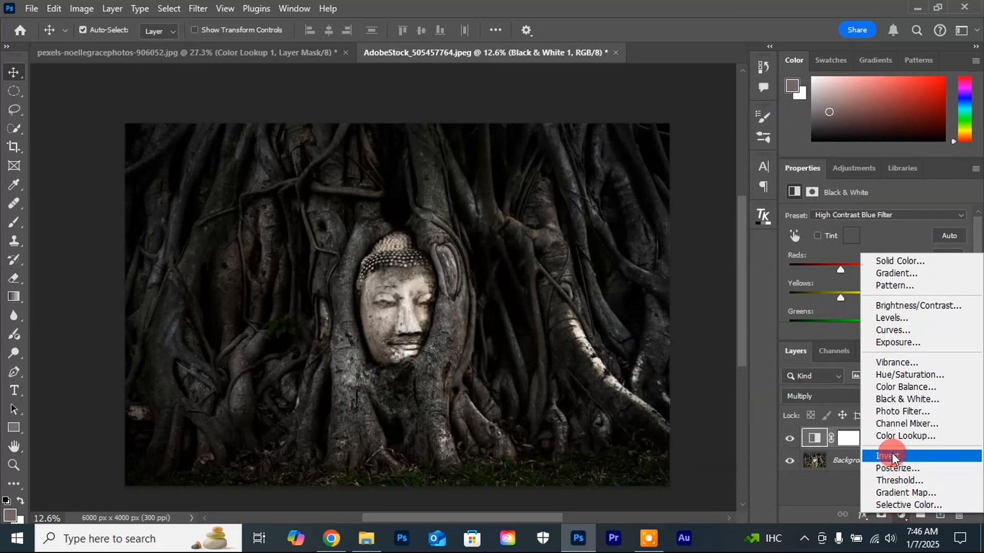
left_click(892, 435)
left_click(947, 217)
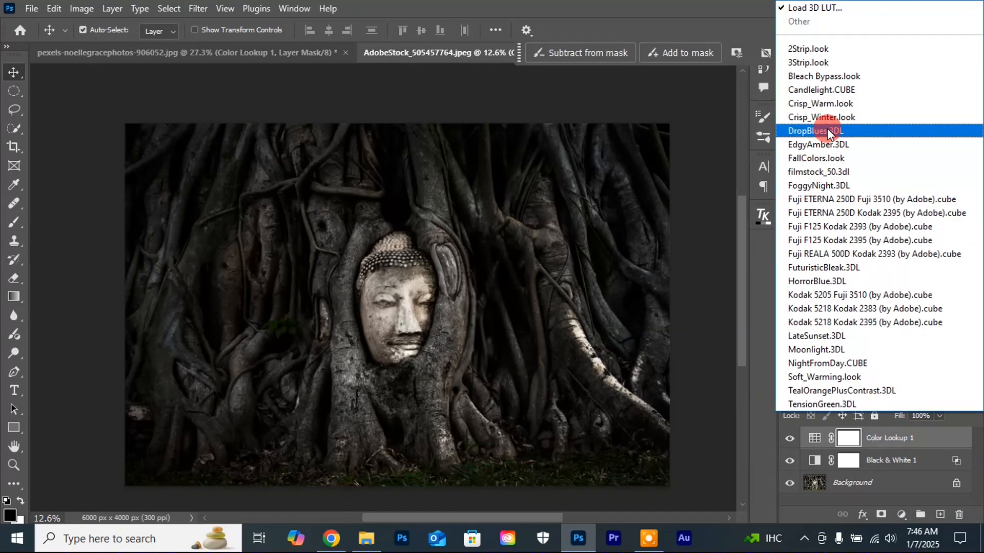
left_click(819, 118)
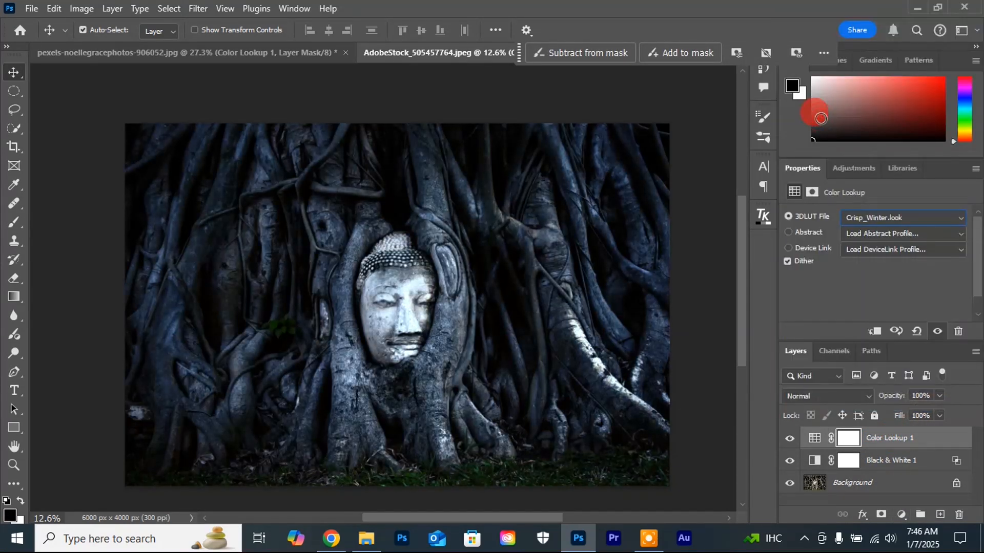
left_click(940, 216)
left_click(806, 105)
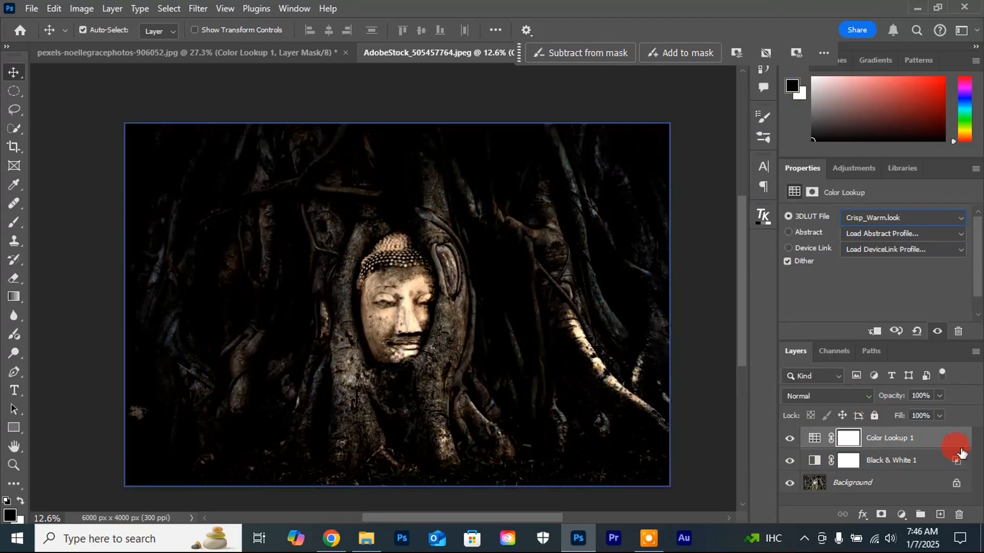
Step: Reduce the opacity of the stone-face image's Color Lookup 1 layer to 40%
left_click(940, 395)
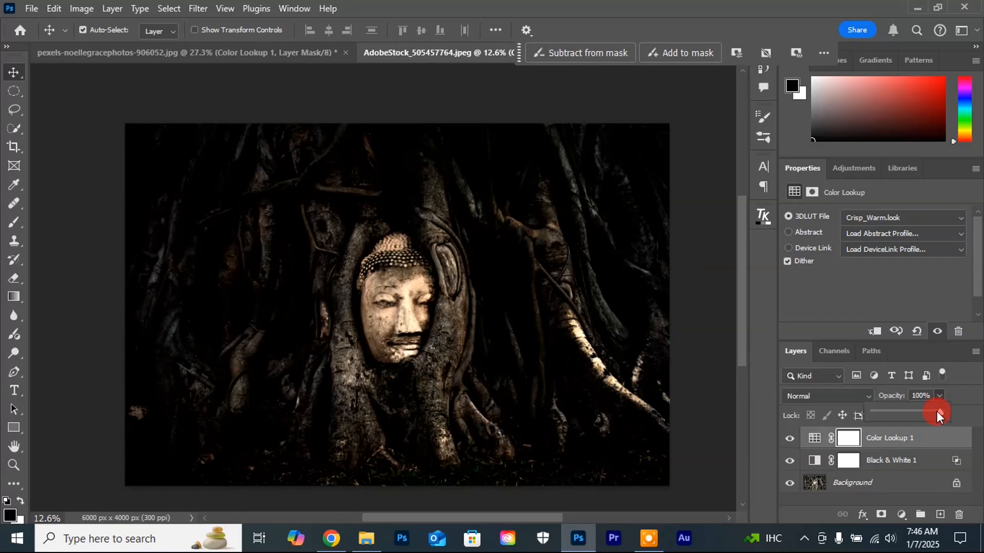
mouse_move(903, 416)
left_mouse_down()
mouse_move(835, 425)
mouse_move(900, 414)
left_mouse_up()
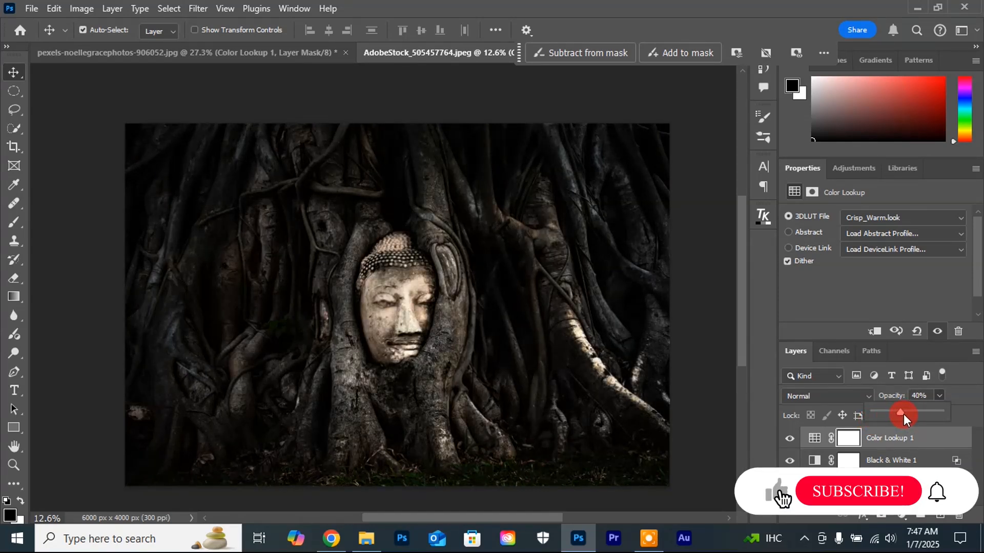
scroll(608, 319, "up", 1)
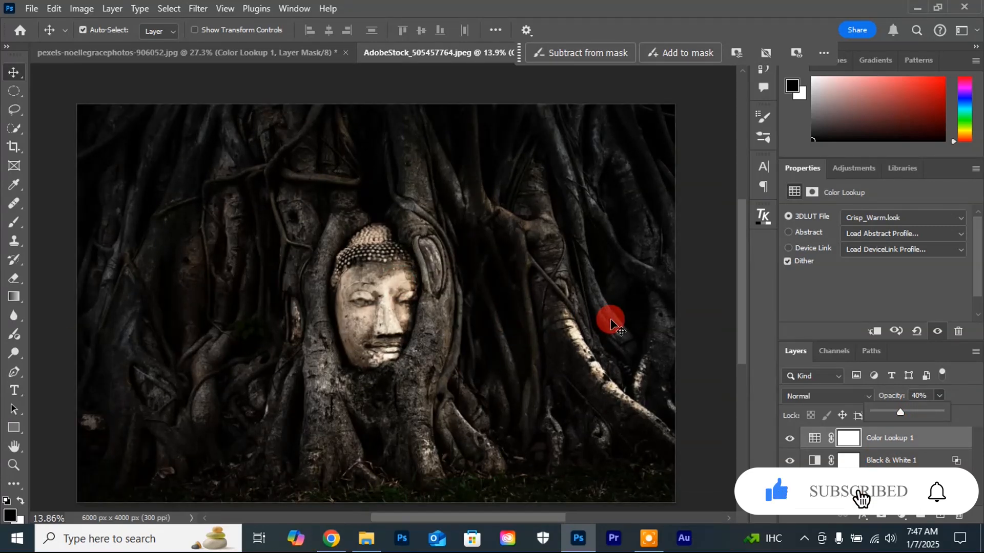
Step: Compare the graded stone-face image with its original Background by isolating that layer and restoring the others
left_click(789, 482, "alt")
left_click(789, 482, "alt")
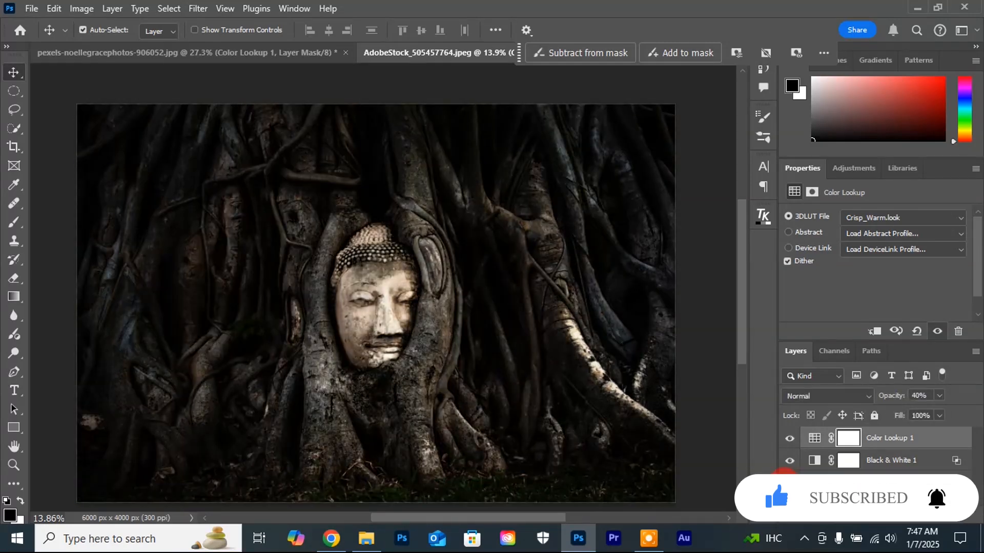
left_click(789, 483, "alt")
left_click(789, 484, "alt")
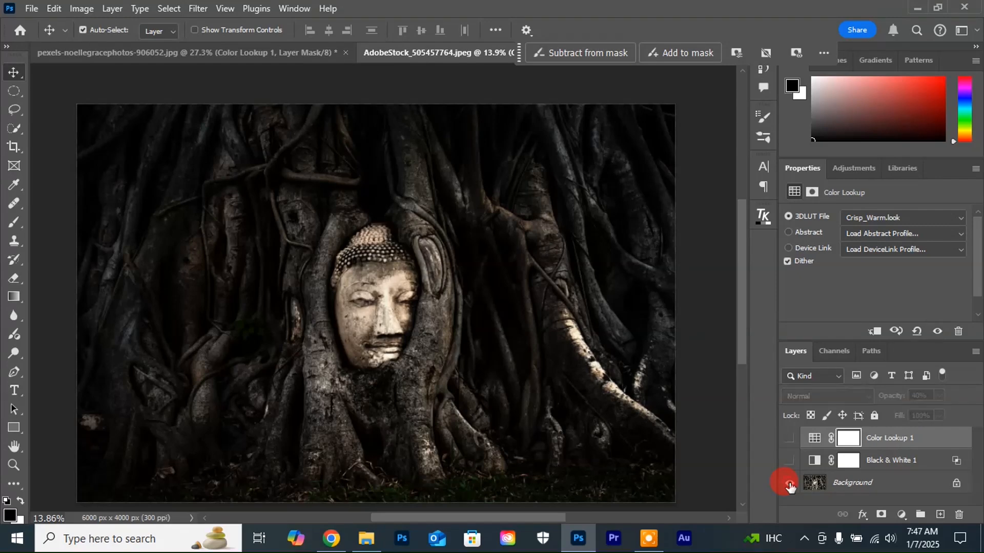
left_click(789, 484, "alt")
left_click(789, 483, "alt")
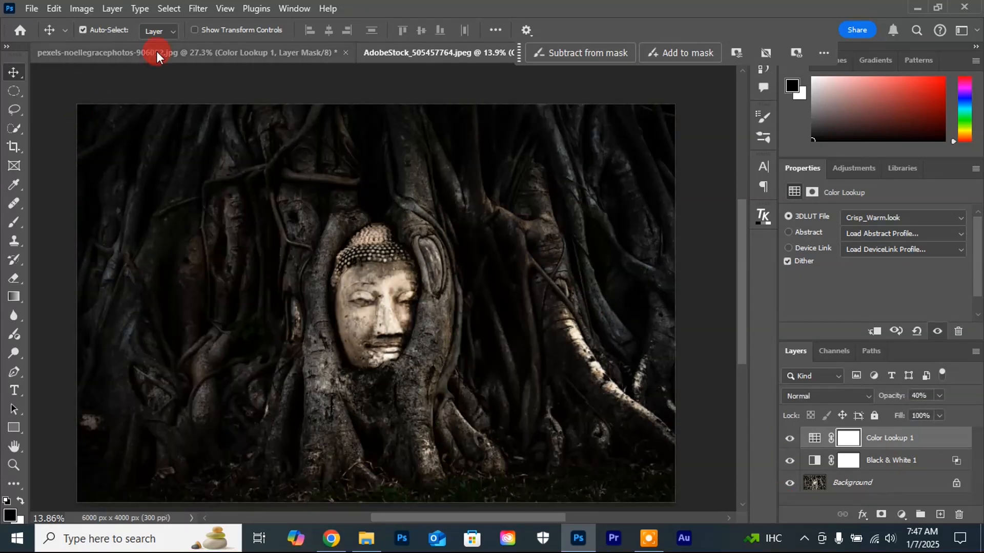
Step: Switch to the pexels-noellegracephotos-906052.jpg document and compare the portrait with the Color Lookup 1 layer hidden and shown
left_click(182, 52)
scroll(500, 387, "down", 2)
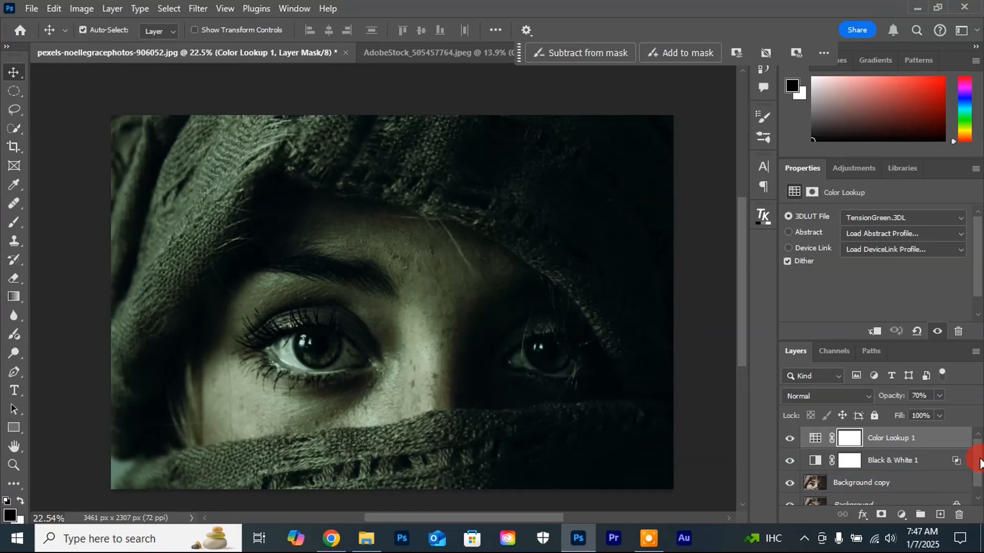
left_click_drag(977, 459, 978, 456)
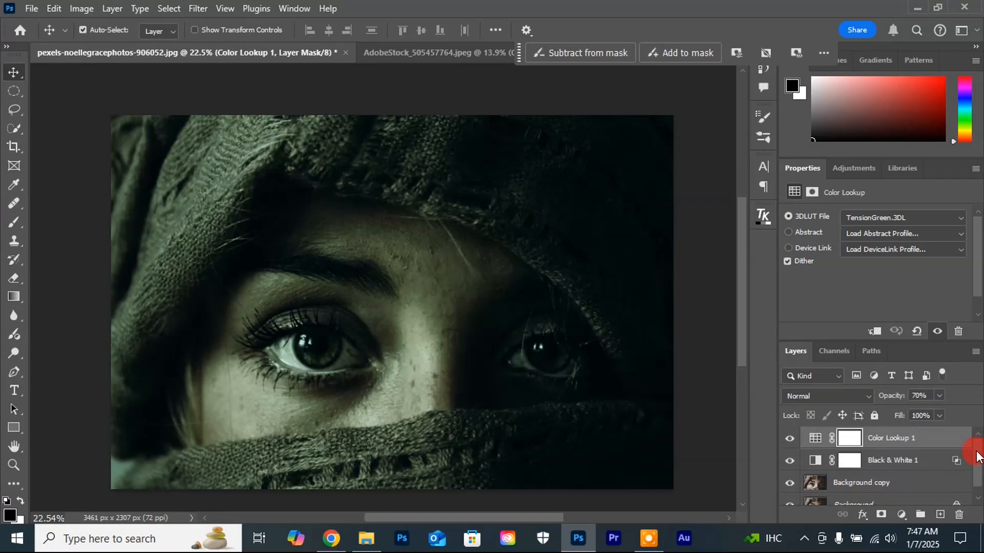
left_click(790, 439)
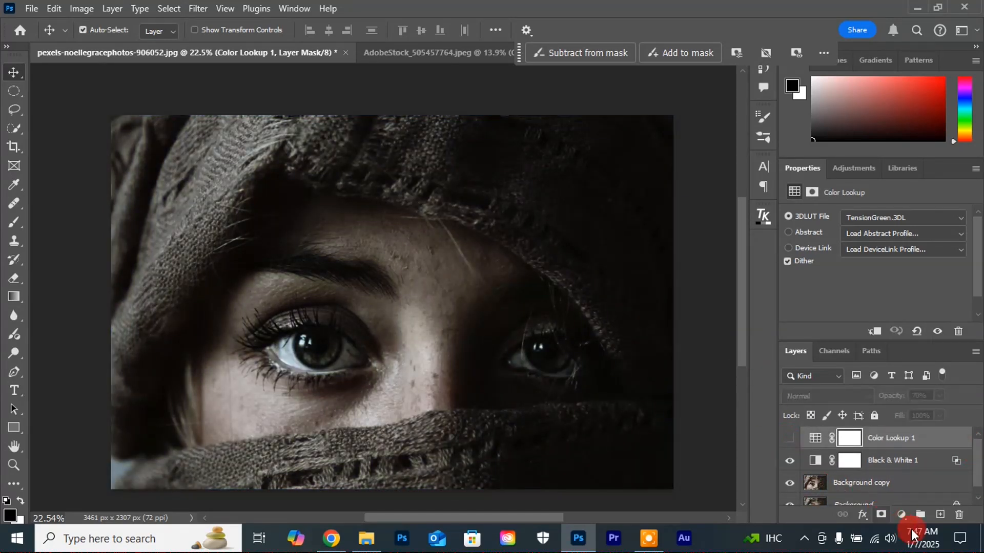
left_click(901, 515)
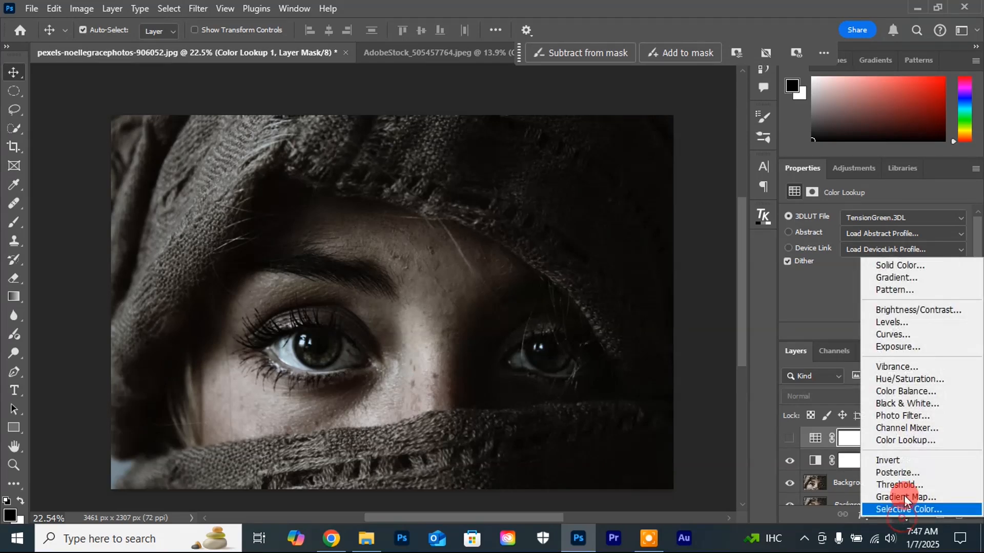
left_click(787, 436)
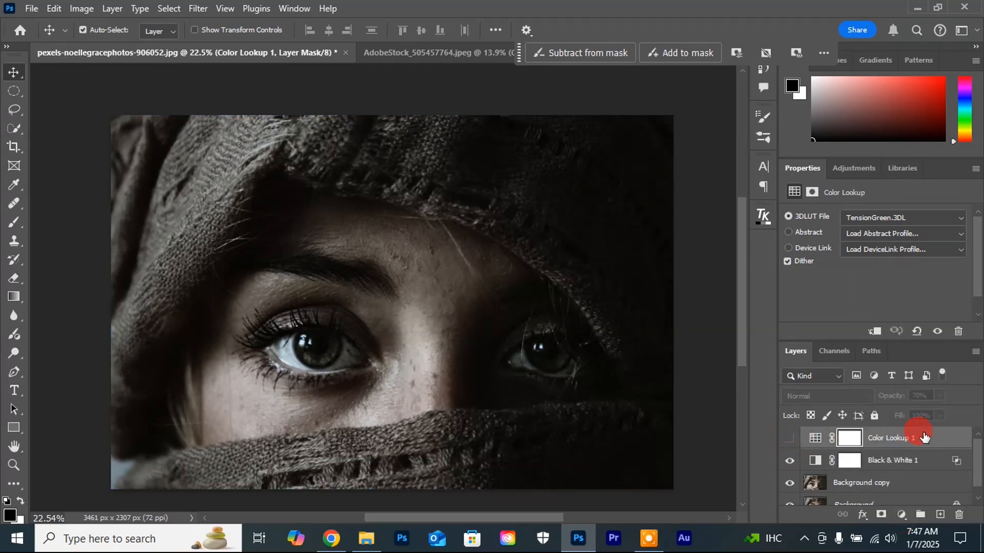
left_click(789, 438)
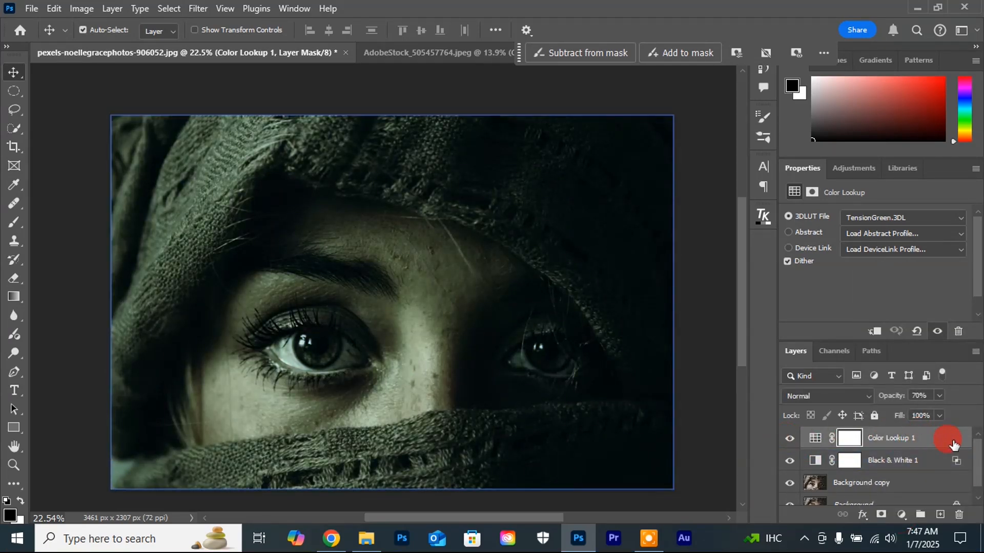
Step: Try the Crisp_Warm.look 3DLUT on the portrait's Color Lookup 1 layer and compare the result with the original Background
left_click(940, 217)
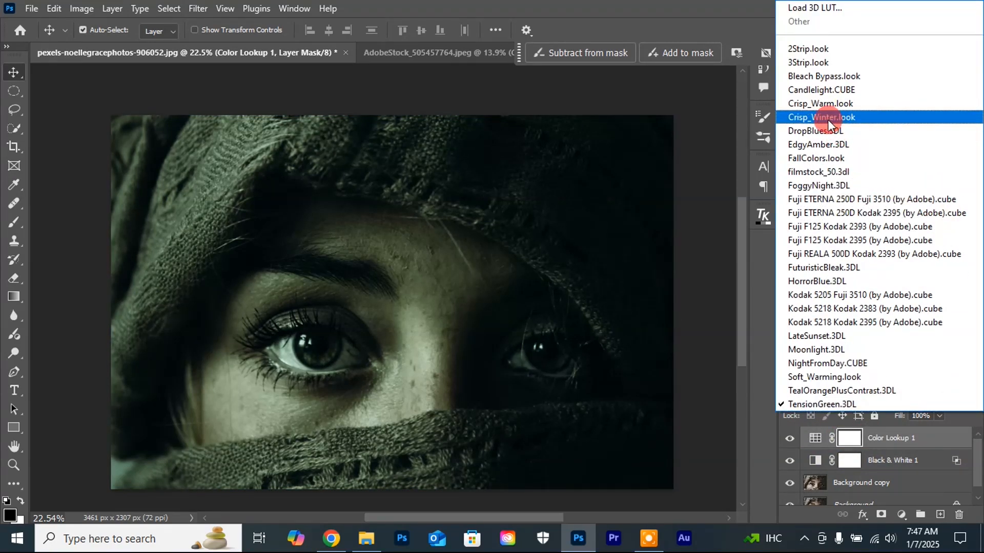
left_click(811, 105)
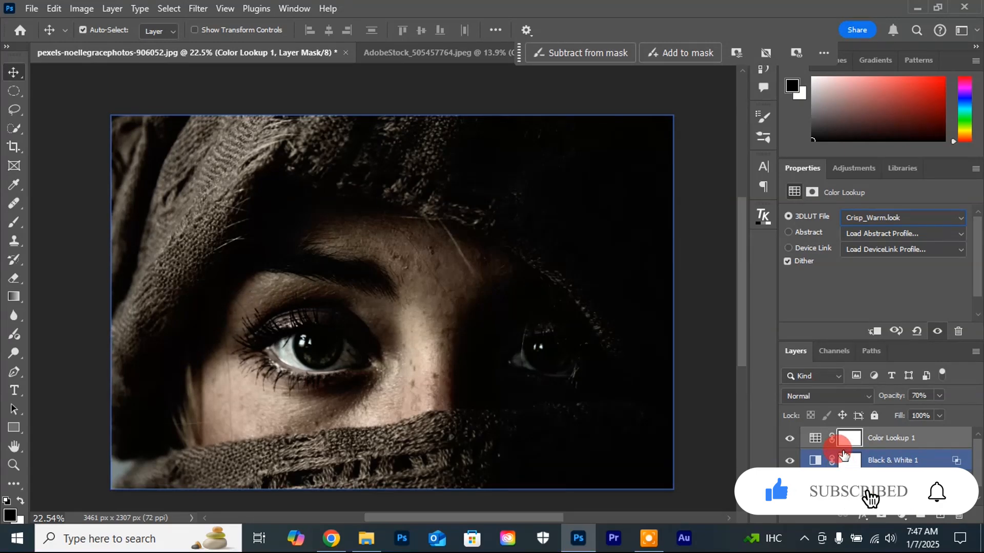
left_click_drag(978, 464, 977, 481)
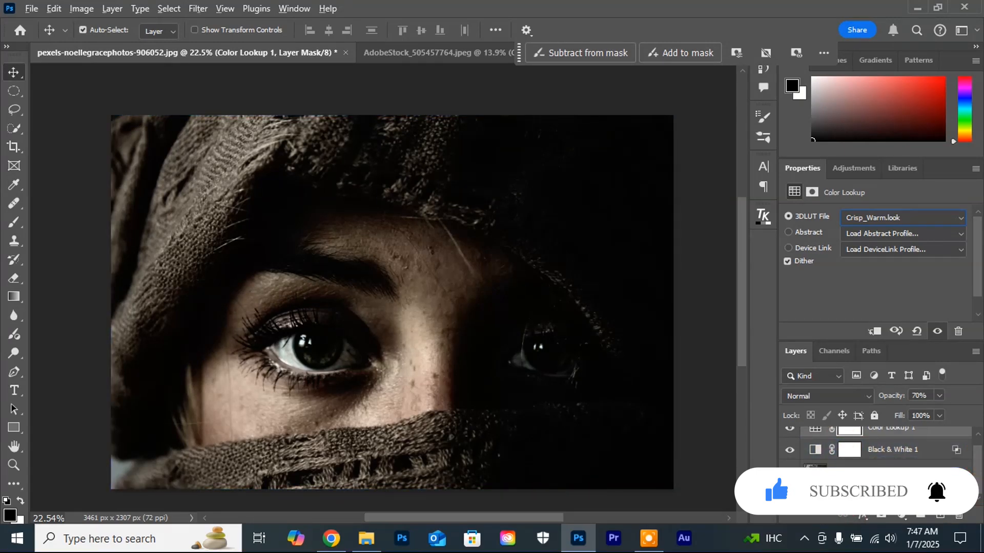
left_click(790, 493, "alt")
left_click(790, 494, "alt")
Step: Select the portrait's Color Lookup 1 layer and switch its 3DLUT file back to TensionGreen.3DL
left_click(883, 454)
left_click(939, 430)
left_click(945, 215)
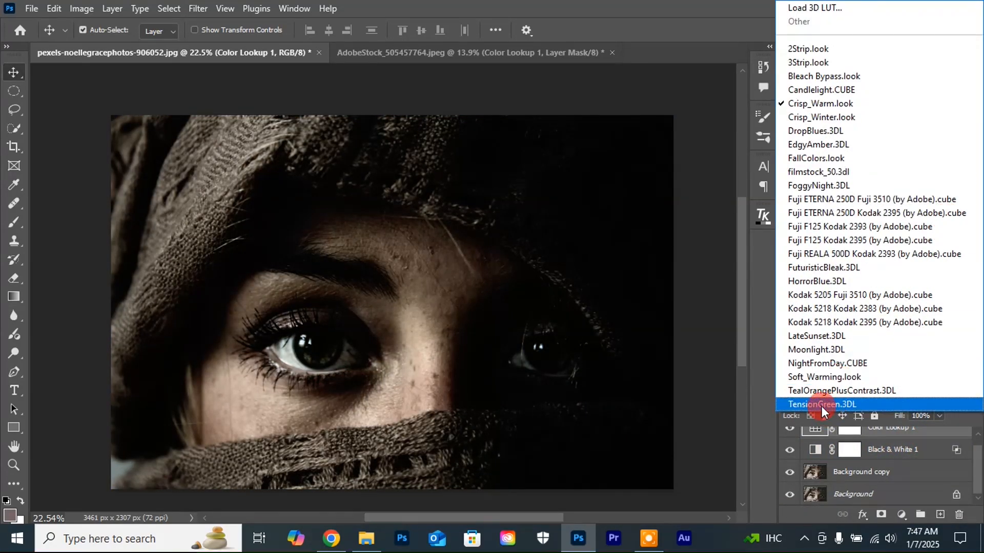
left_click(822, 407)
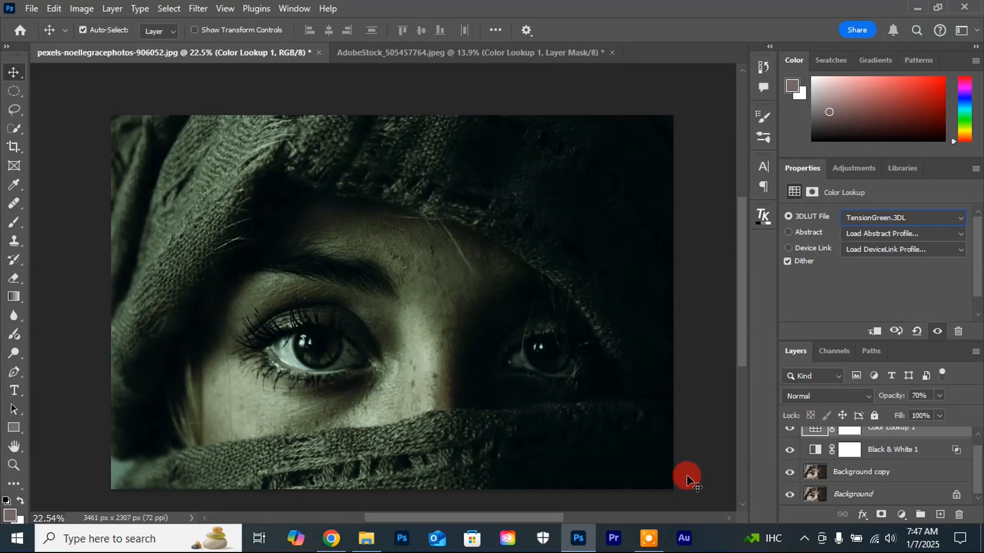
left_click(648, 538)
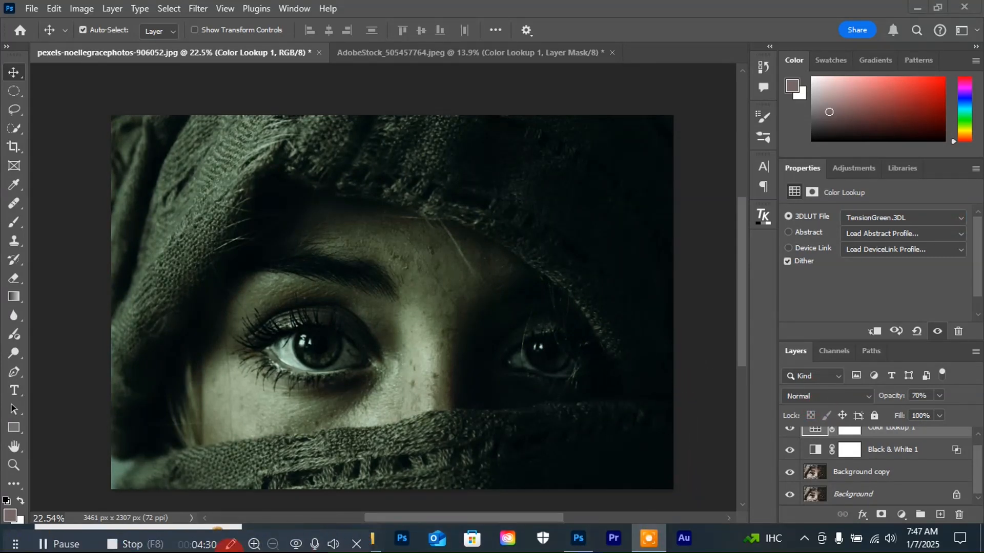